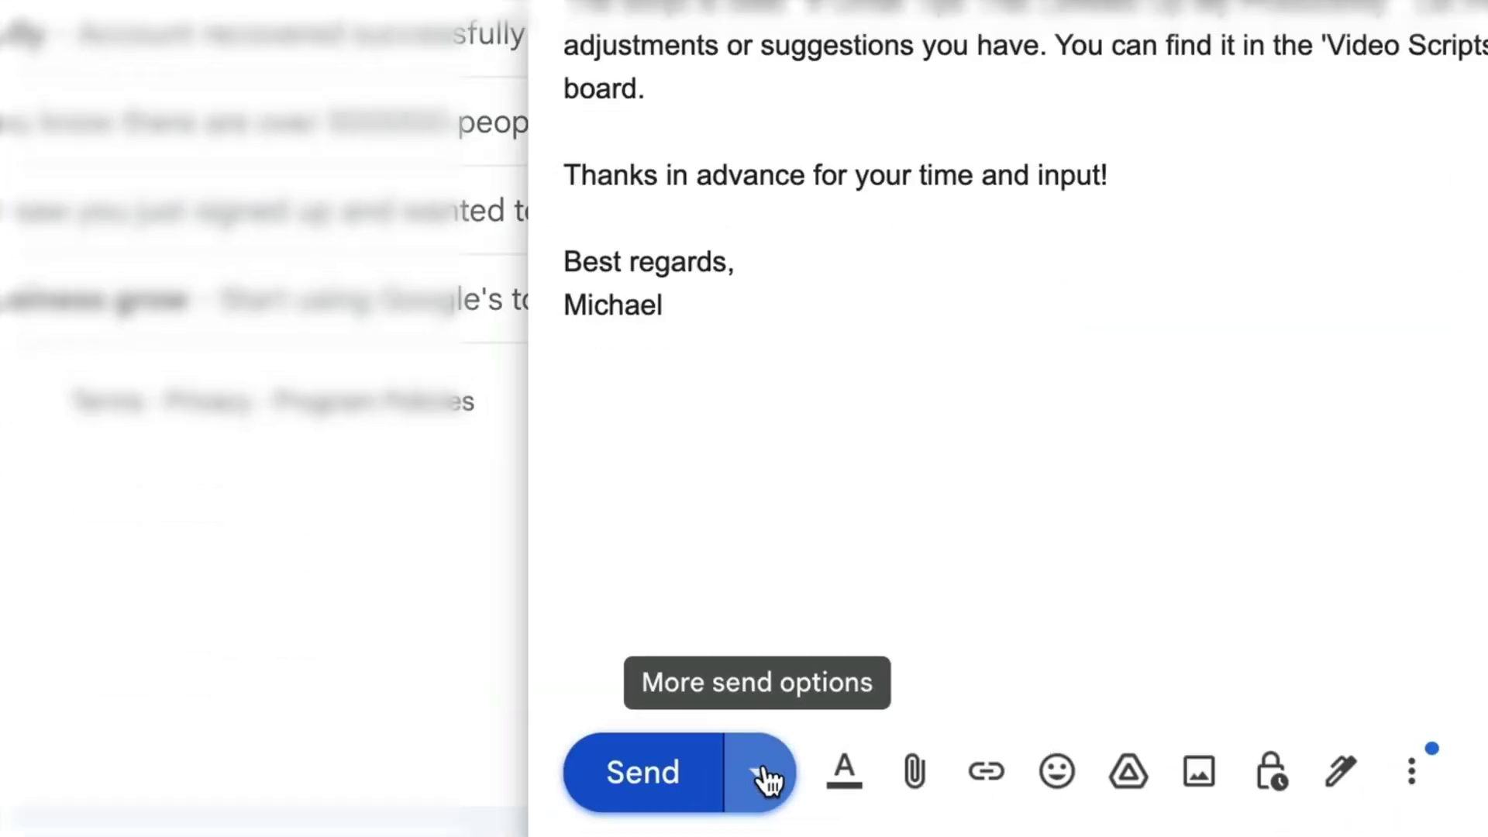
Bring up Schedule send for the Video Script Feedback Request email
{"action": "left_click", "coordinate": [758, 774]}
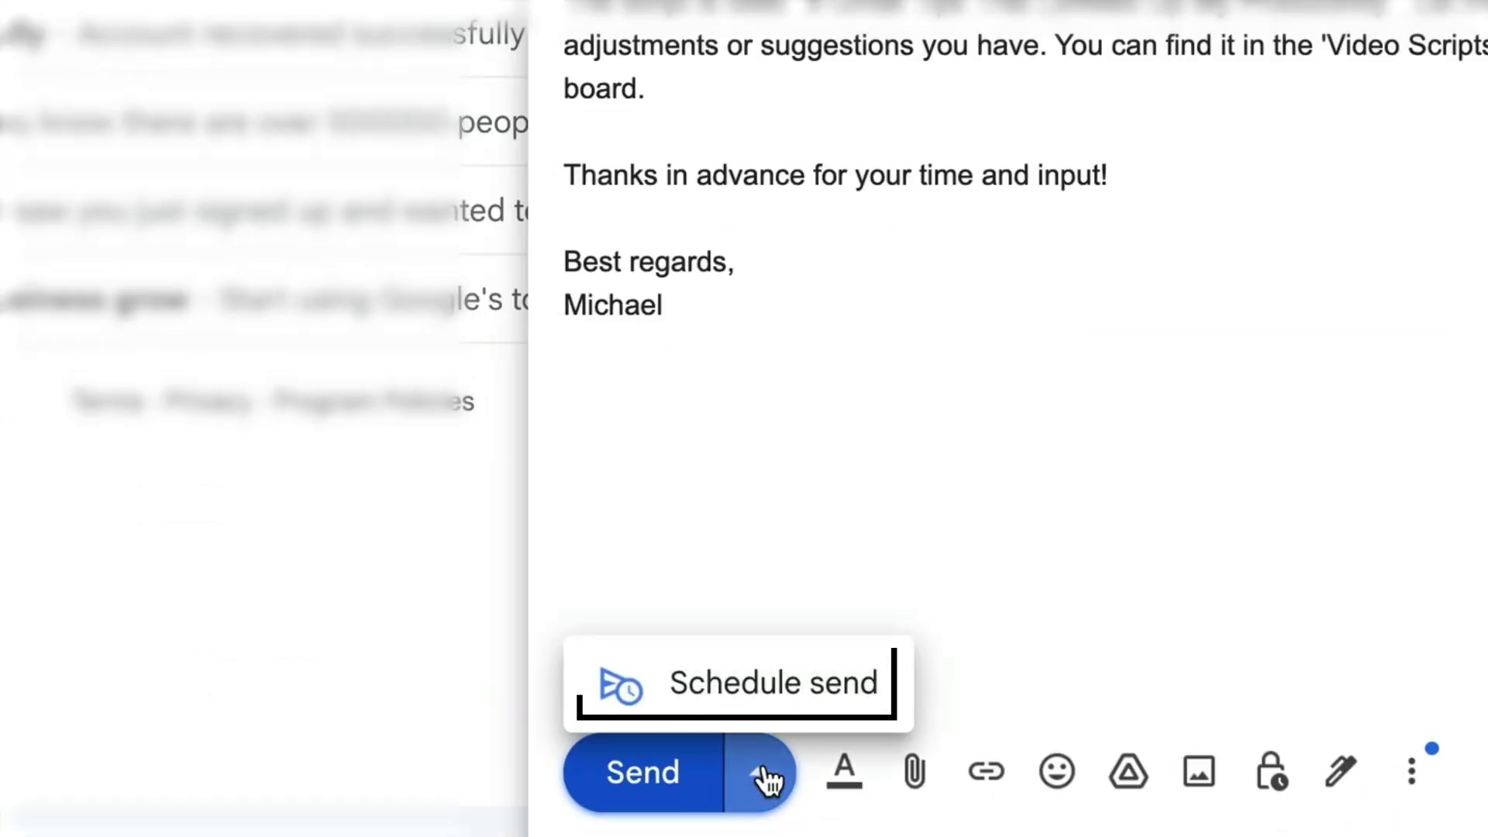
{"action": "left_click", "coordinate": [794, 692]}
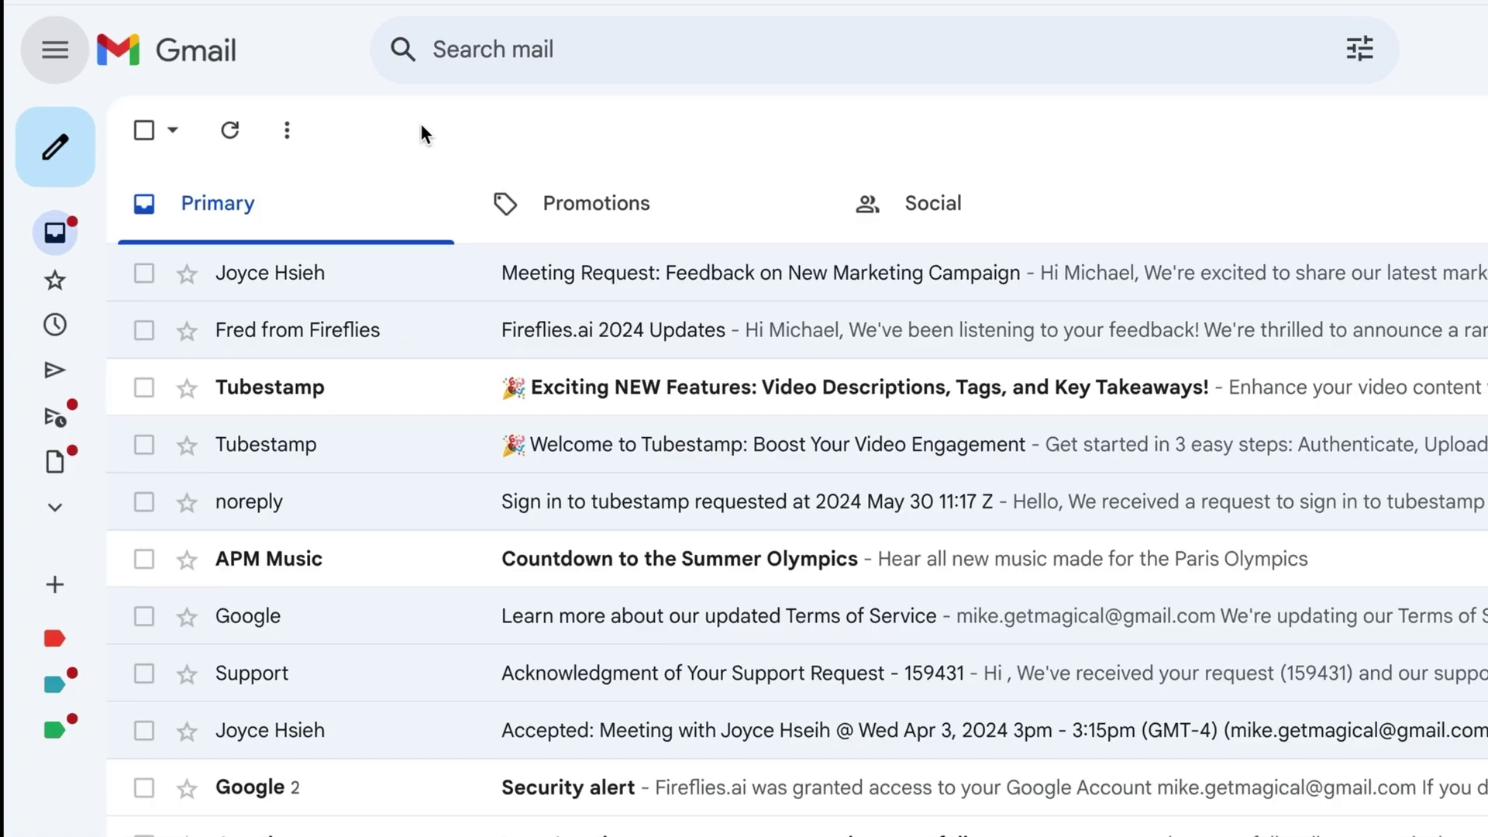
Expand the sidebar and view the Scheduled folder holding the Video Script Feedback Request
{"action": "left_click", "coordinate": [55, 50]}
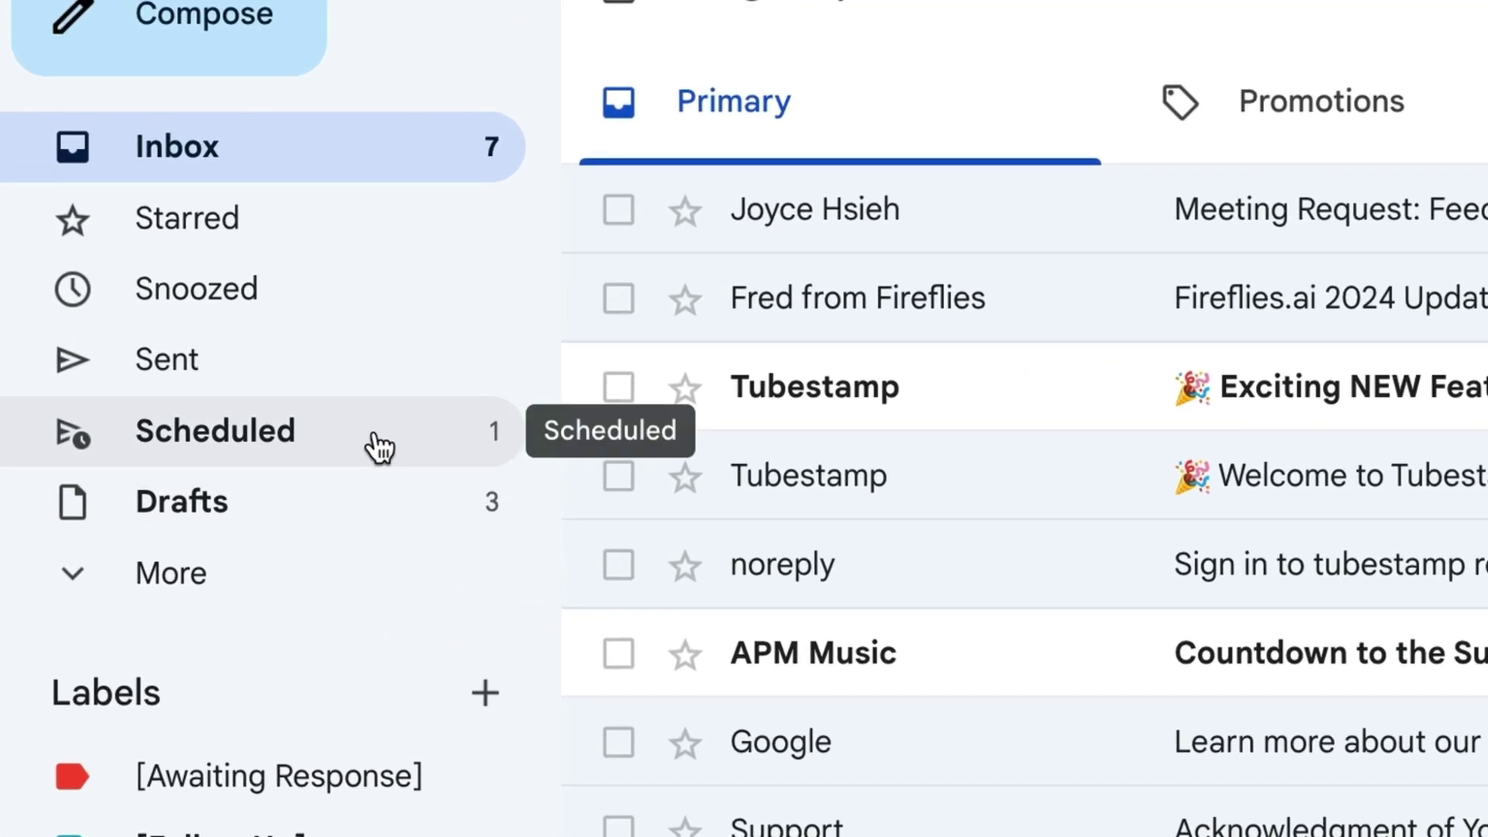
{"action": "left_click", "coordinate": [375, 438]}
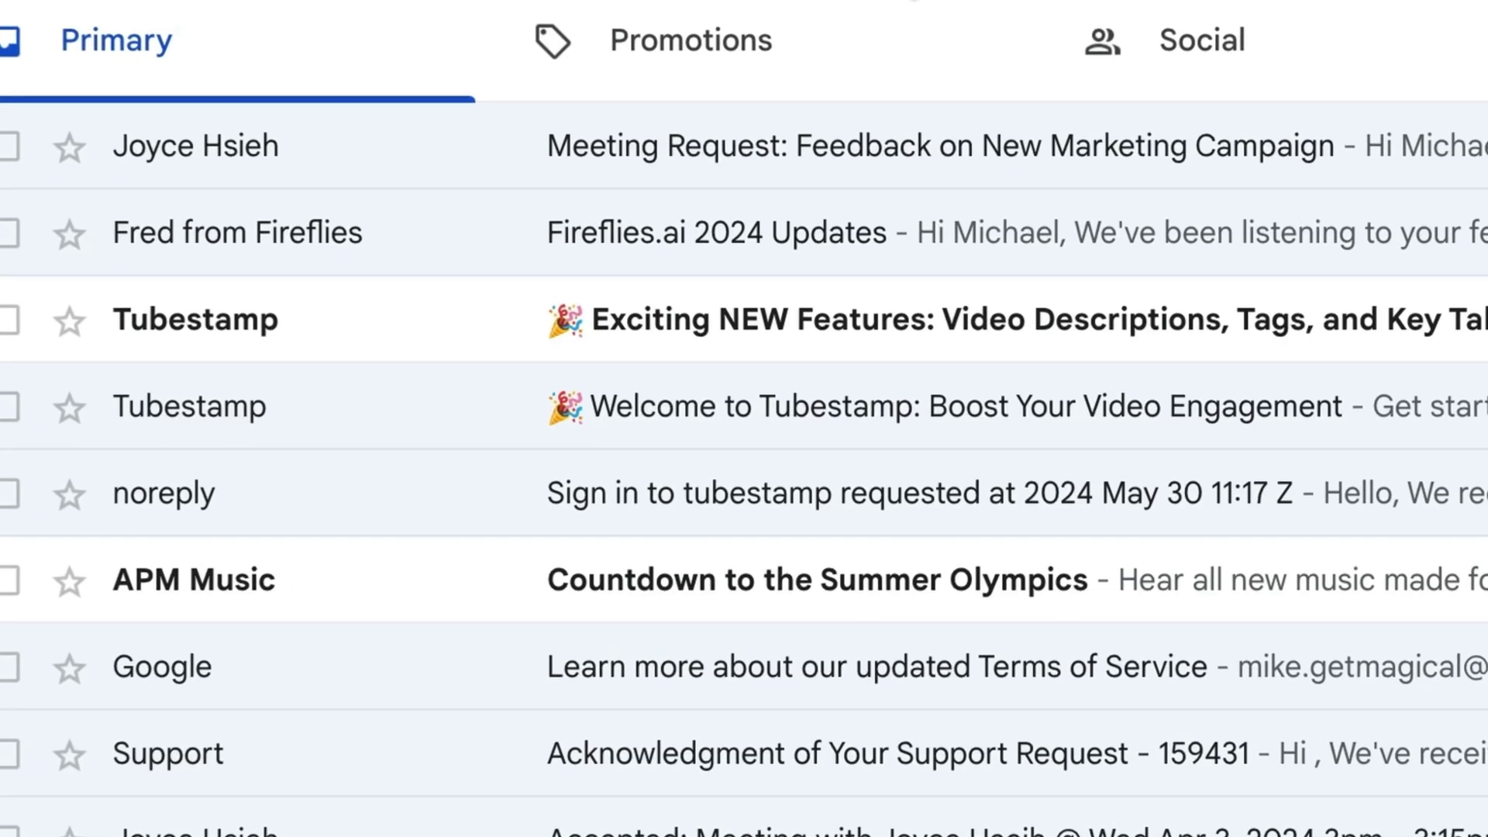
Set the reading pane to Right of inbox and preview the marketing campaign meeting request
{"action": "left_click", "coordinate": [920, 149]}
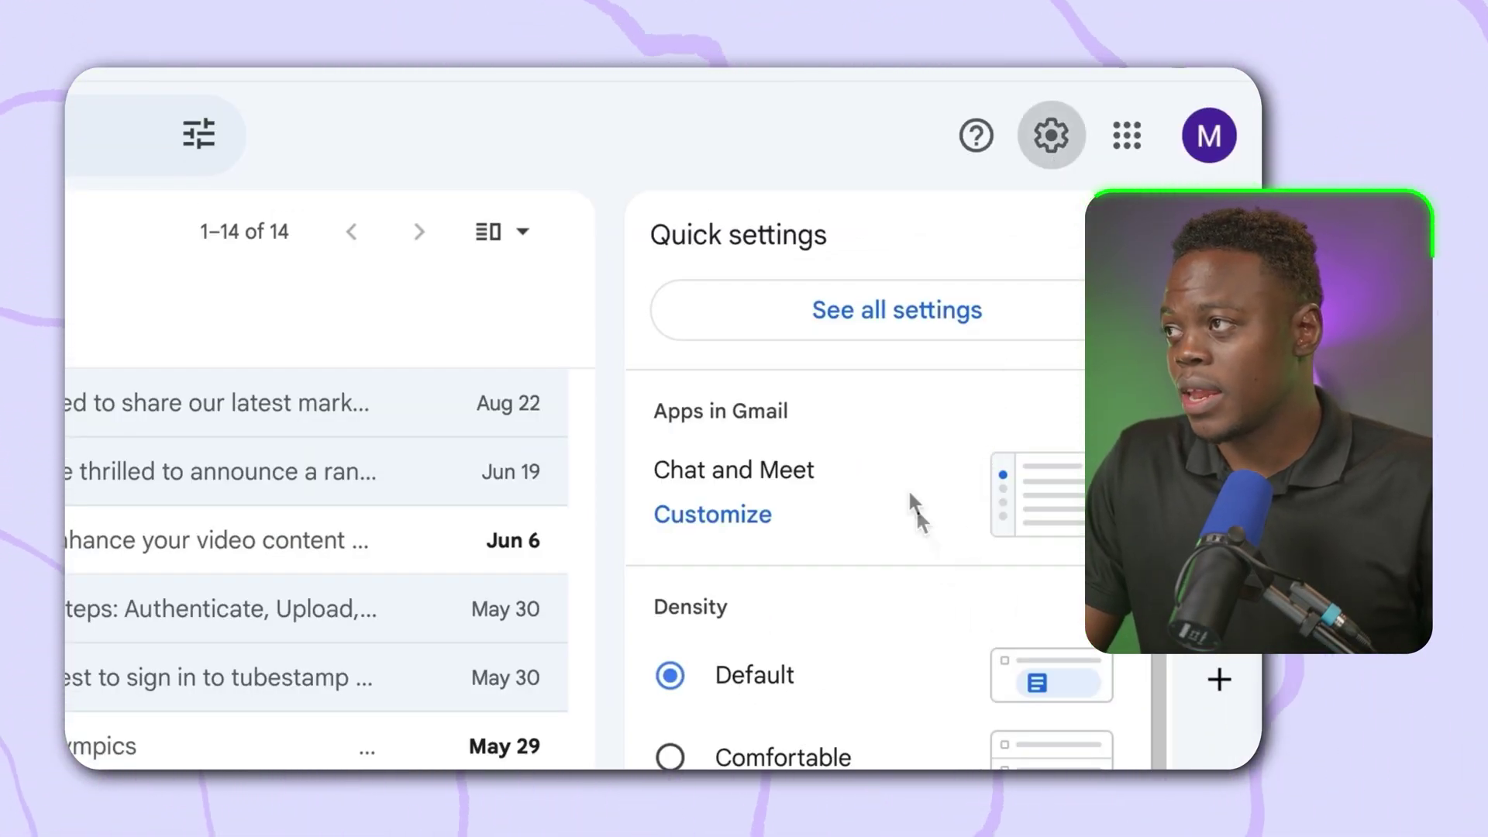
{"action": "scroll", "coordinate": [906, 470], "scroll_direction": "down", "scroll_amount": 6}
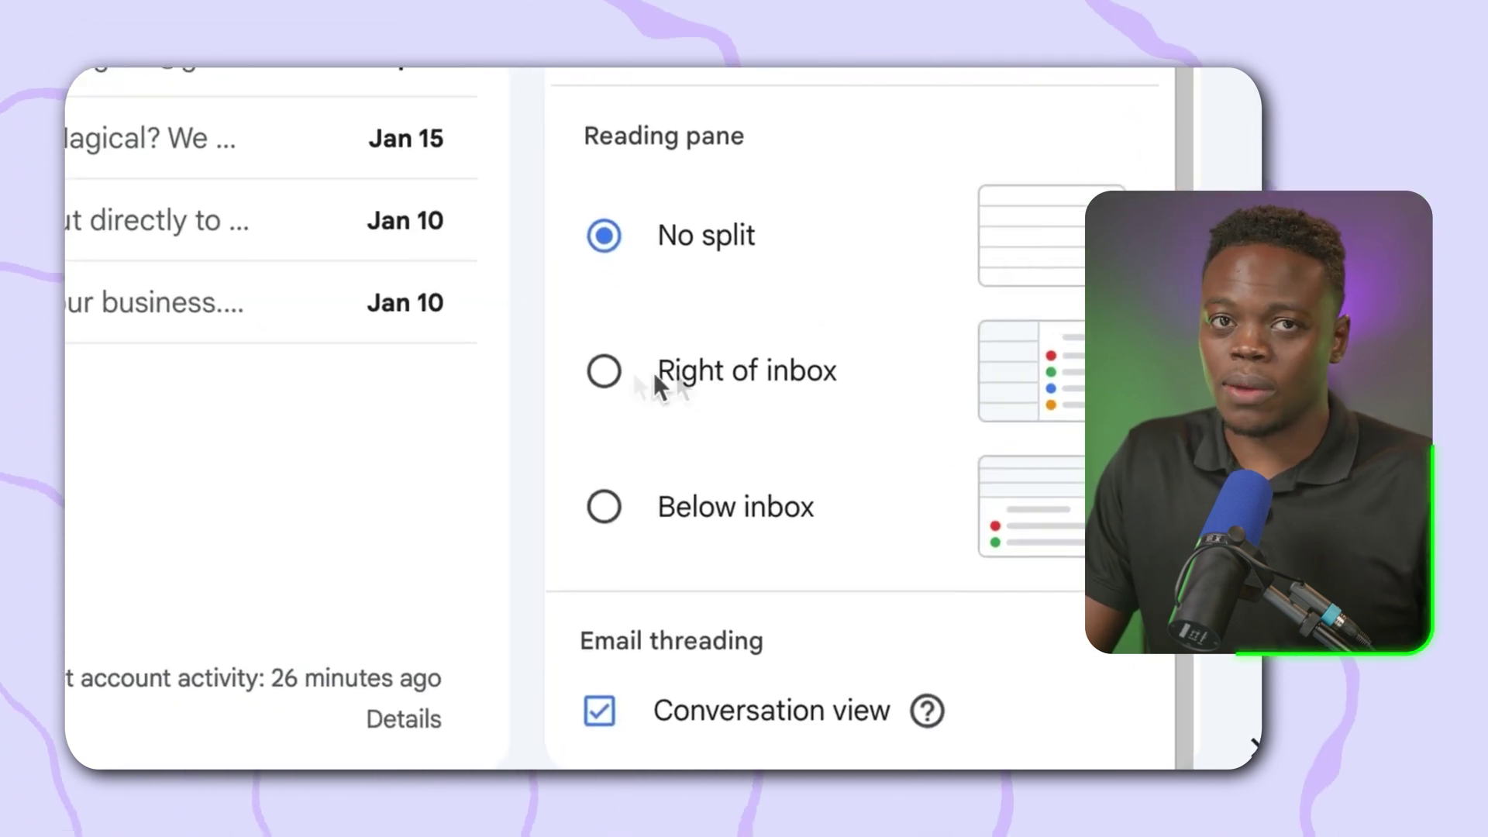
{"action": "left_click", "coordinate": [618, 384]}
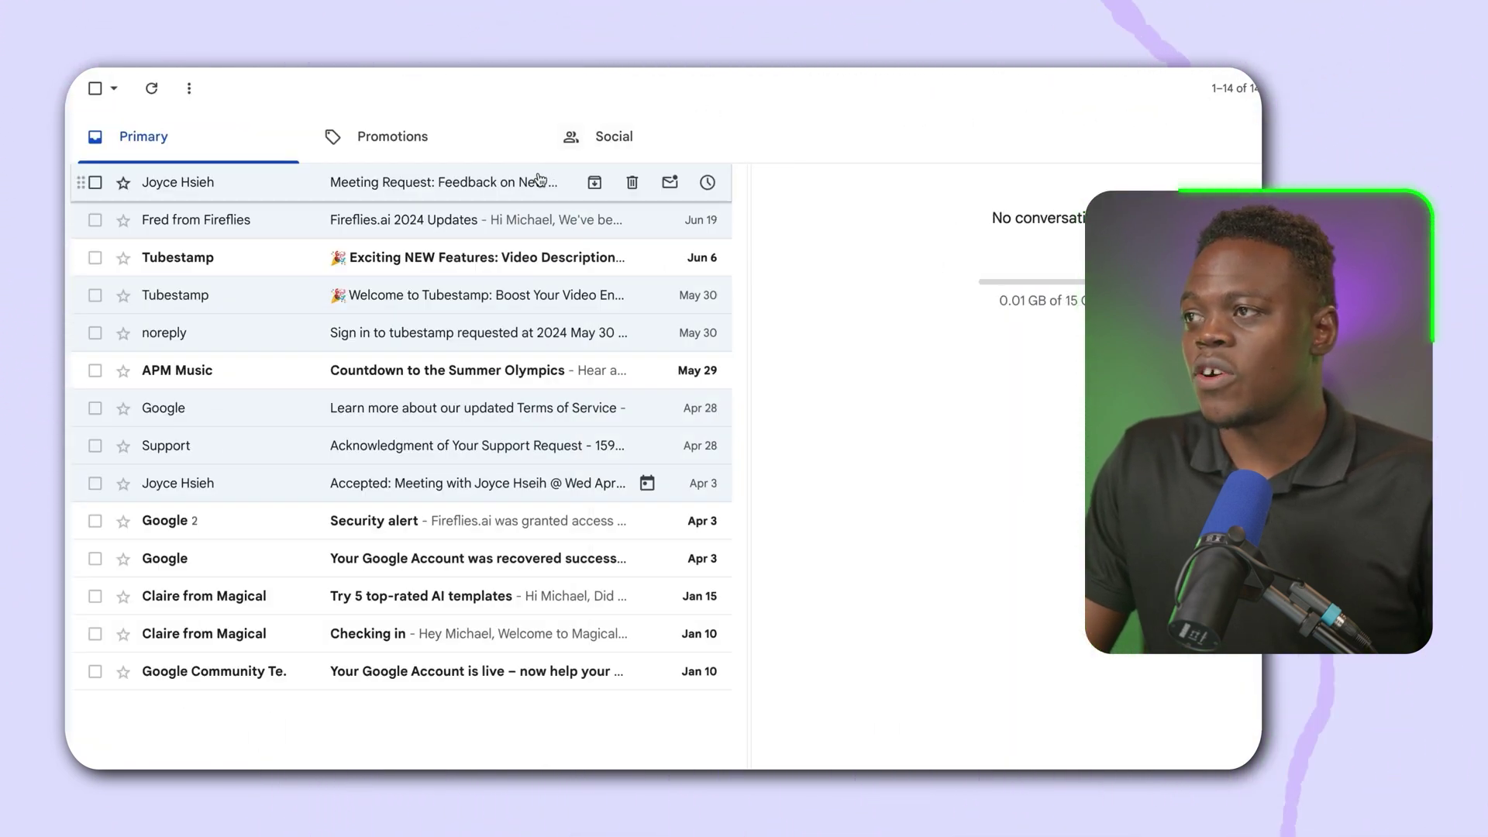
{"action": "left_click", "coordinate": [539, 180]}
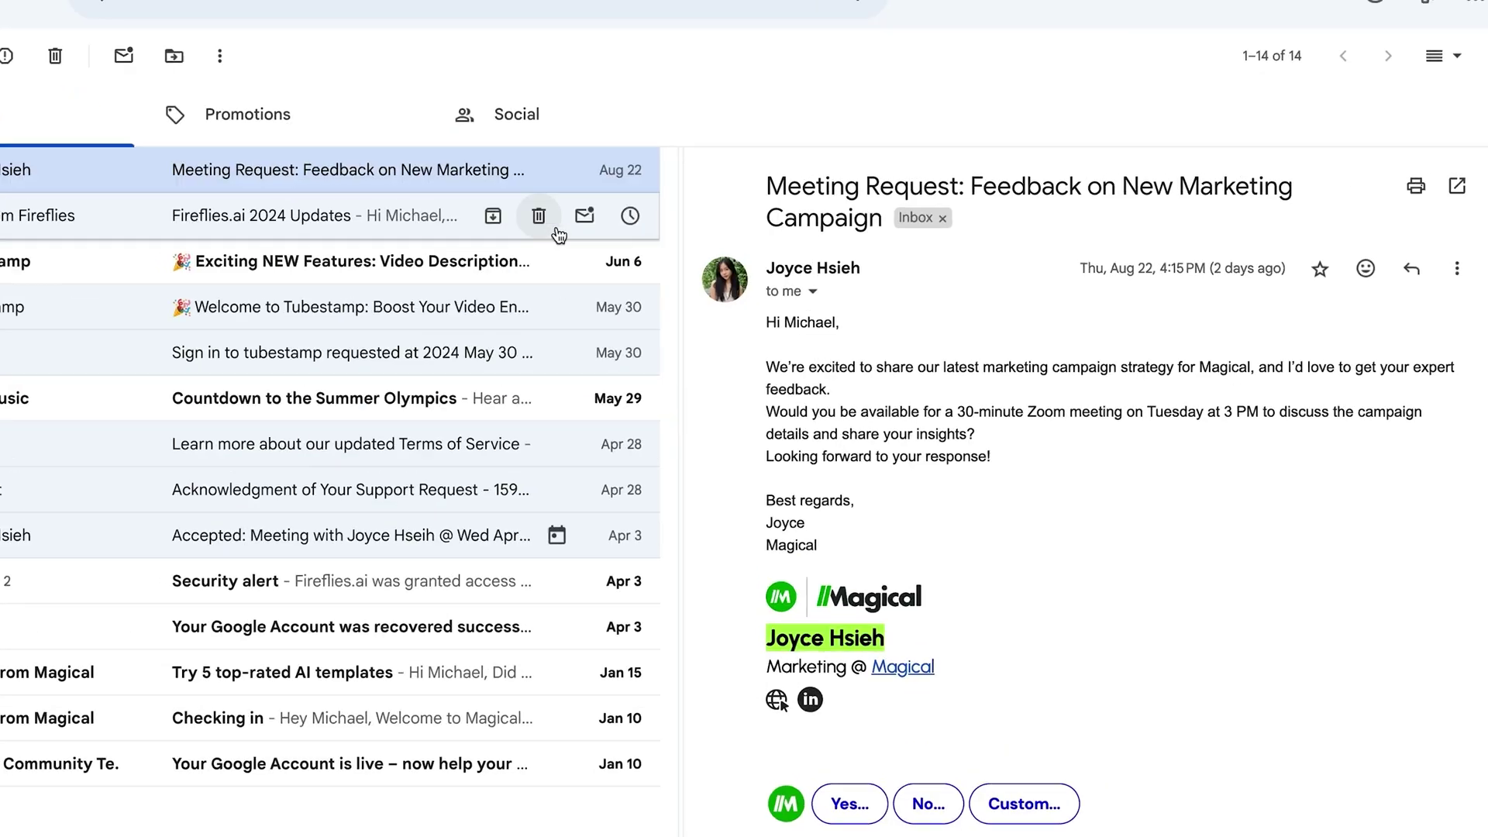
Switch the Quick settings reading pane option to No split
{"action": "left_click", "coordinate": [1322, 53]}
{"action": "scroll", "coordinate": [1058, 543], "scroll_direction": "down", "scroll_amount": 5}
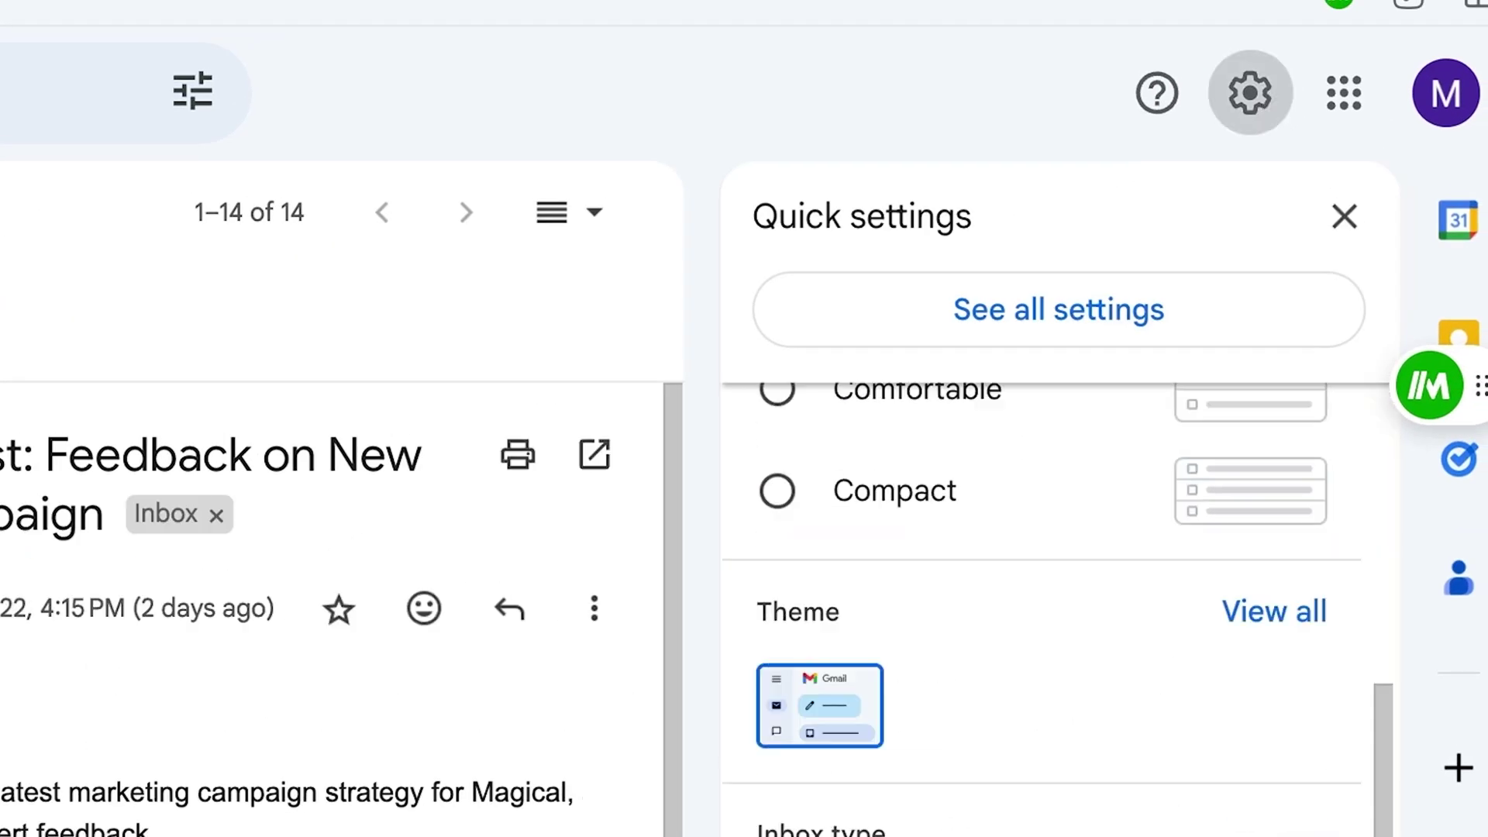
{"action": "scroll", "coordinate": [983, 814], "scroll_direction": "down", "scroll_amount": 6}
{"action": "left_click", "coordinate": [808, 465]}
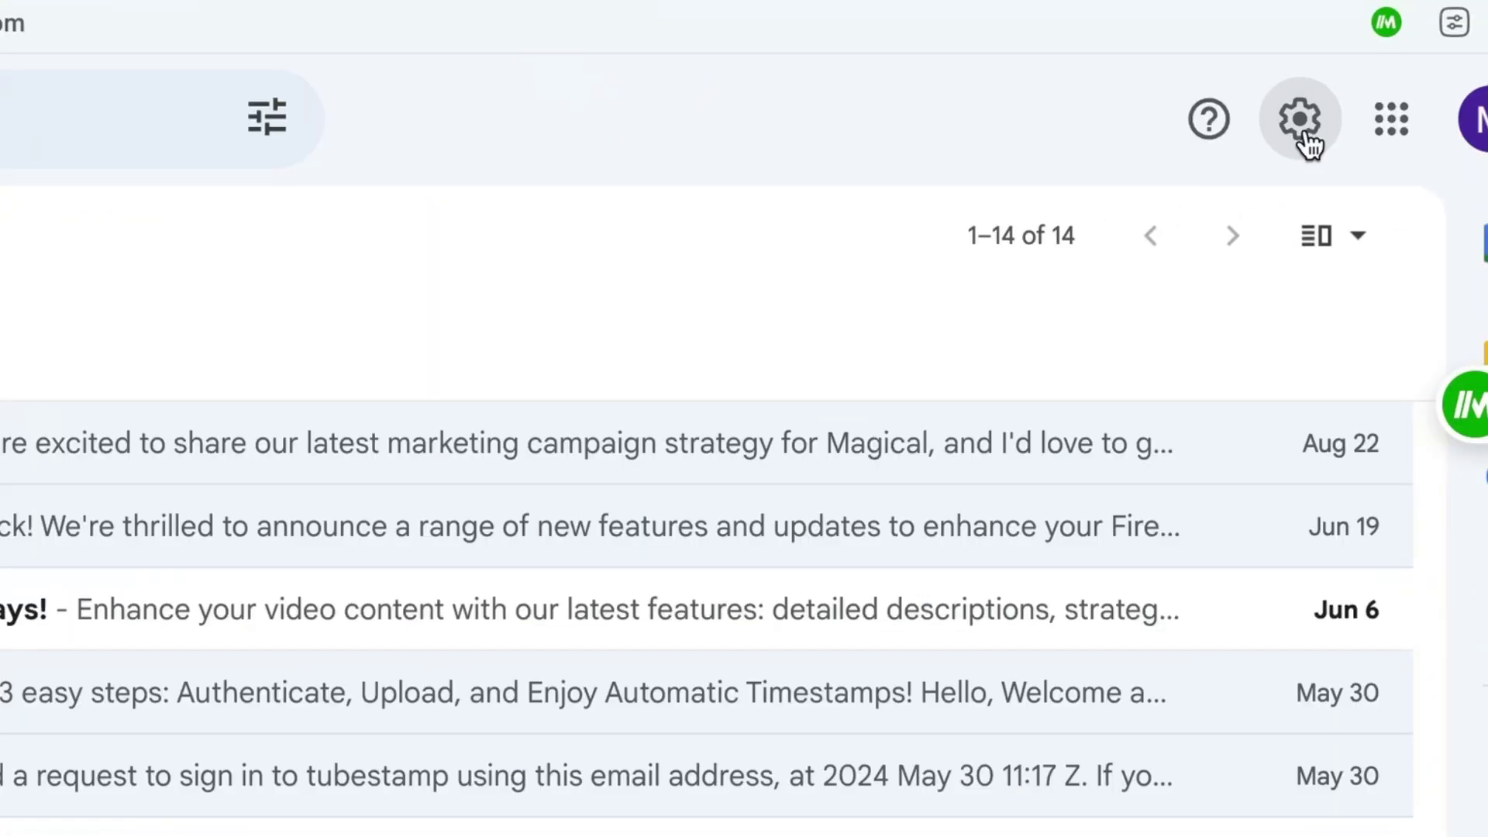
Confirm Templates is enabled under Advanced settings, then return to the inbox
{"action": "left_click", "coordinate": [1417, 3]}
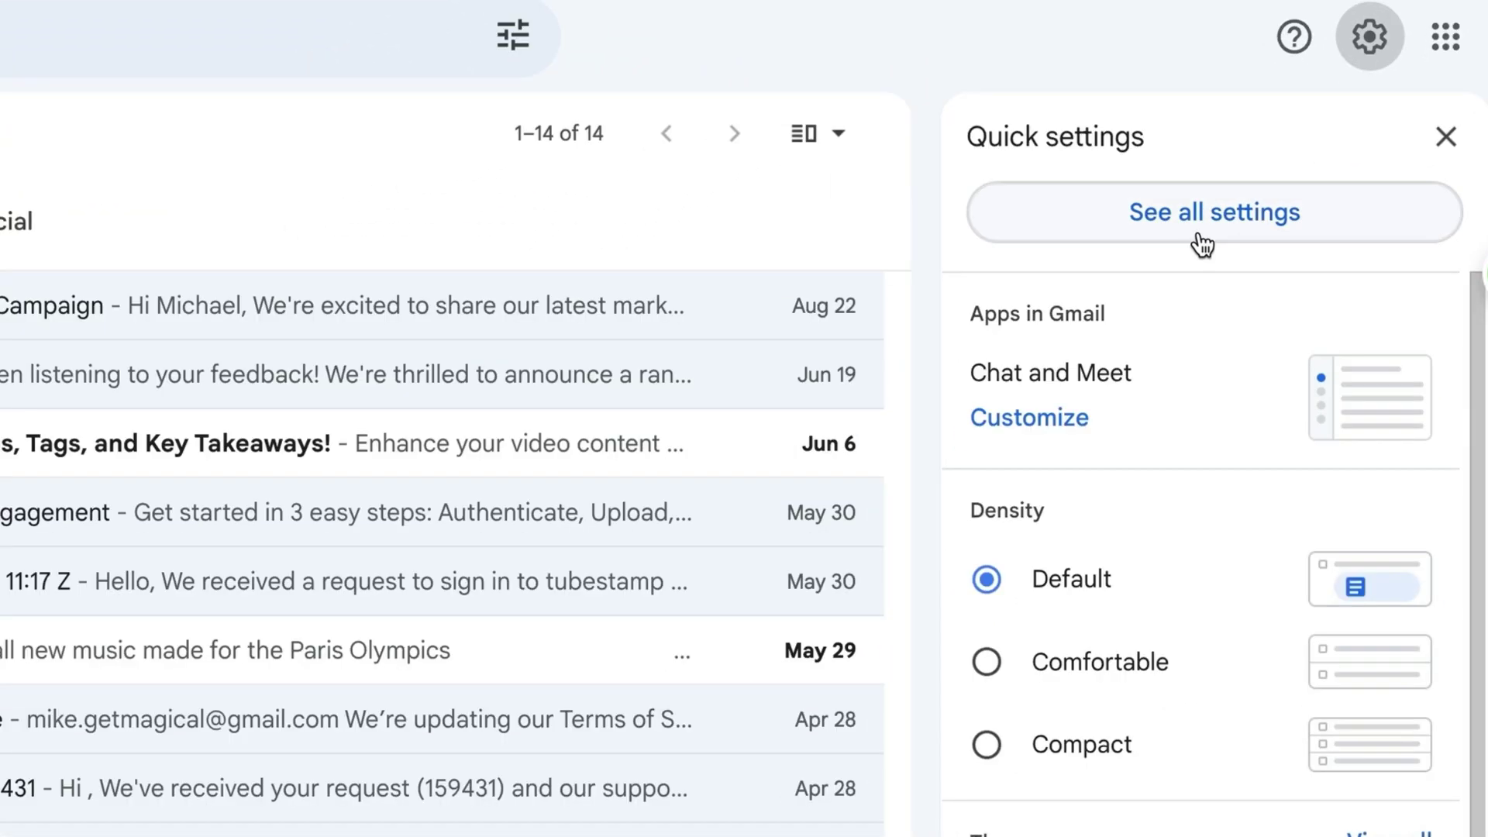
{"action": "left_click", "coordinate": [1203, 244]}
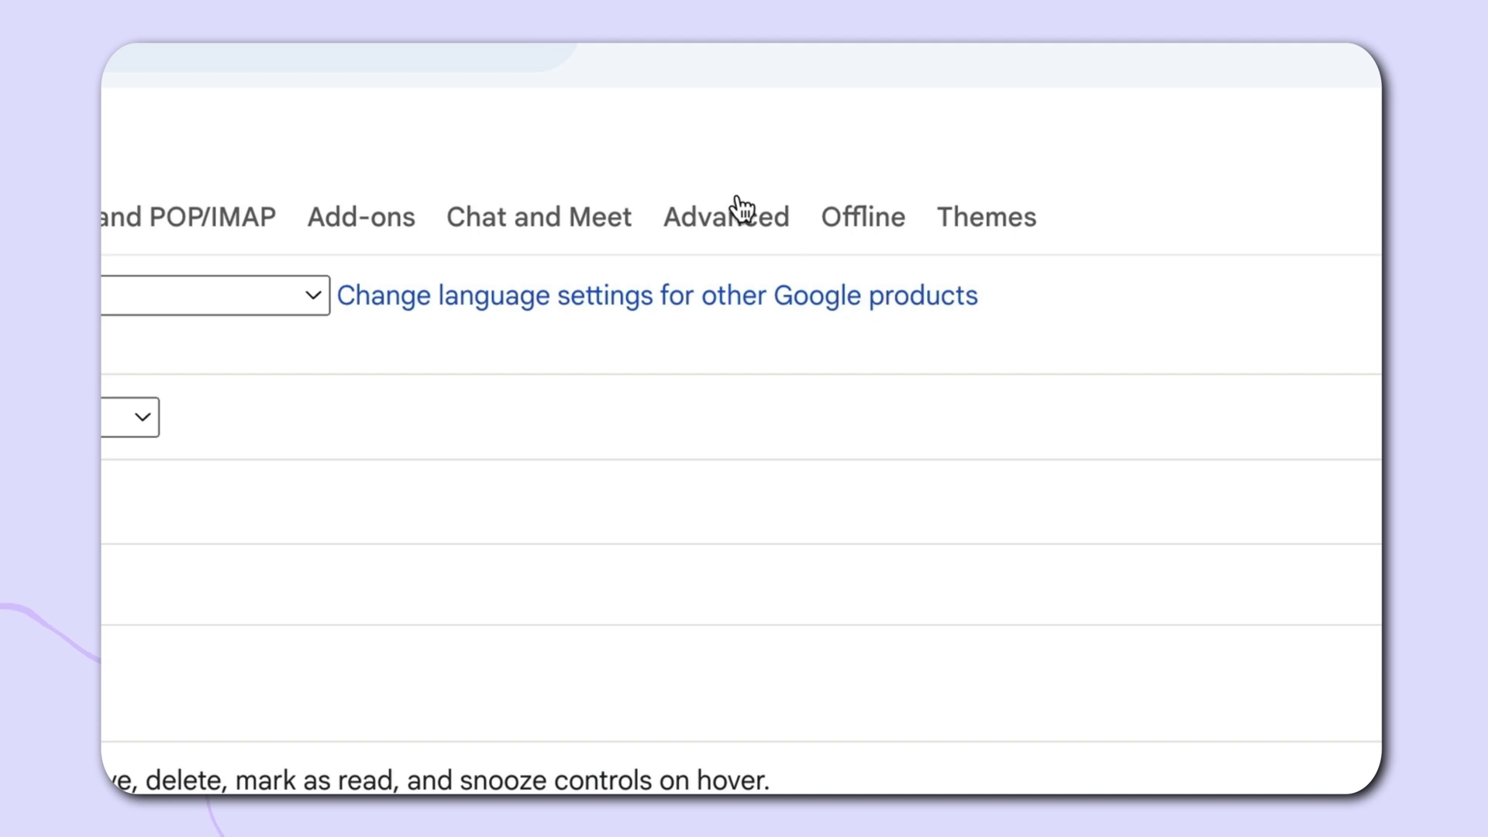
{"action": "left_click", "coordinate": [742, 208]}
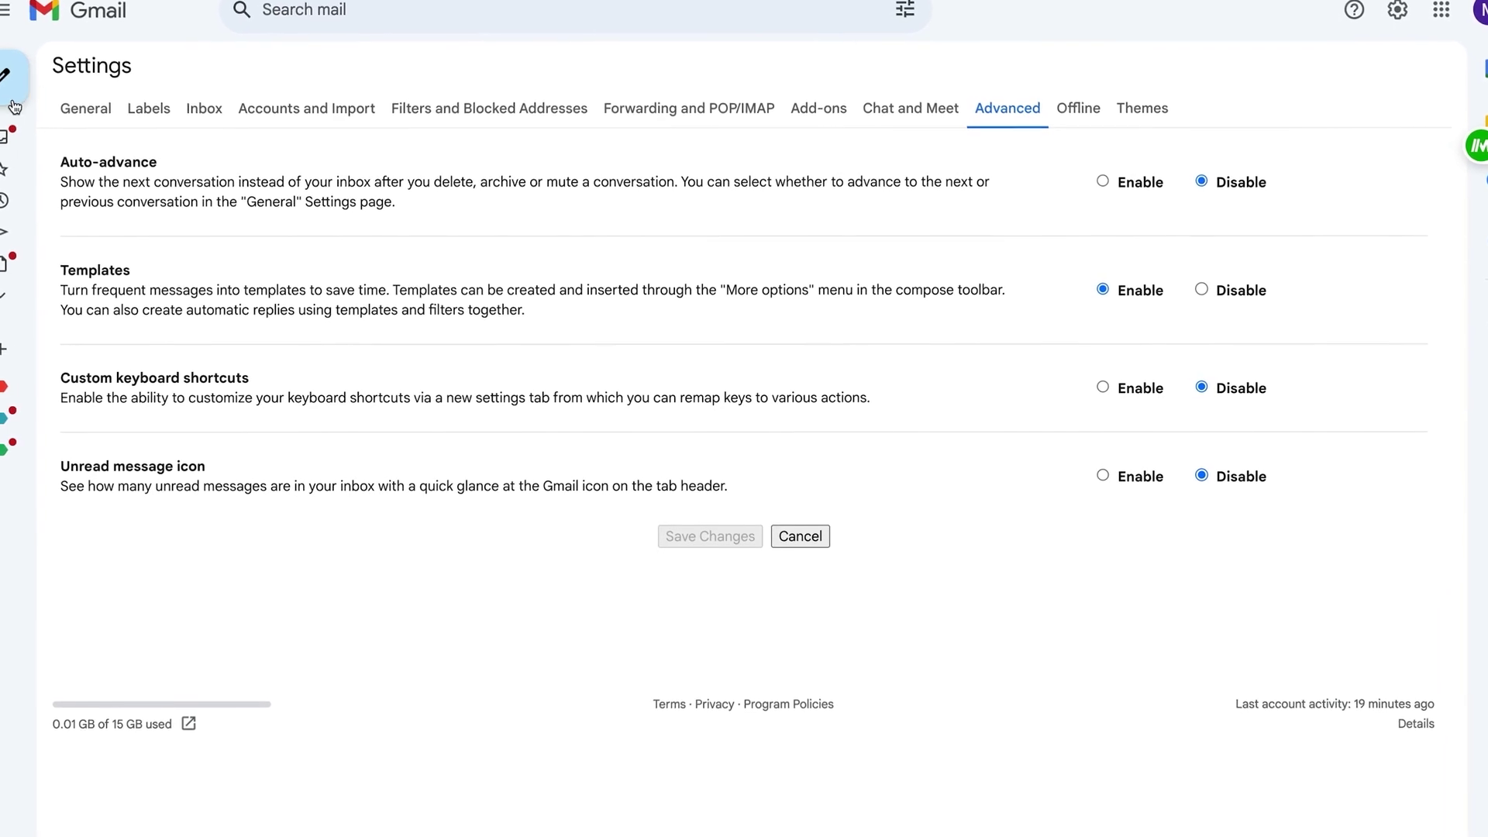
{"action": "left_click", "coordinate": [32, 133]}
Compose the Course Creation Blueprint follow-up and save it as template 'Meeting Follow Up'
{"action": "left_click", "coordinate": [37, 79]}
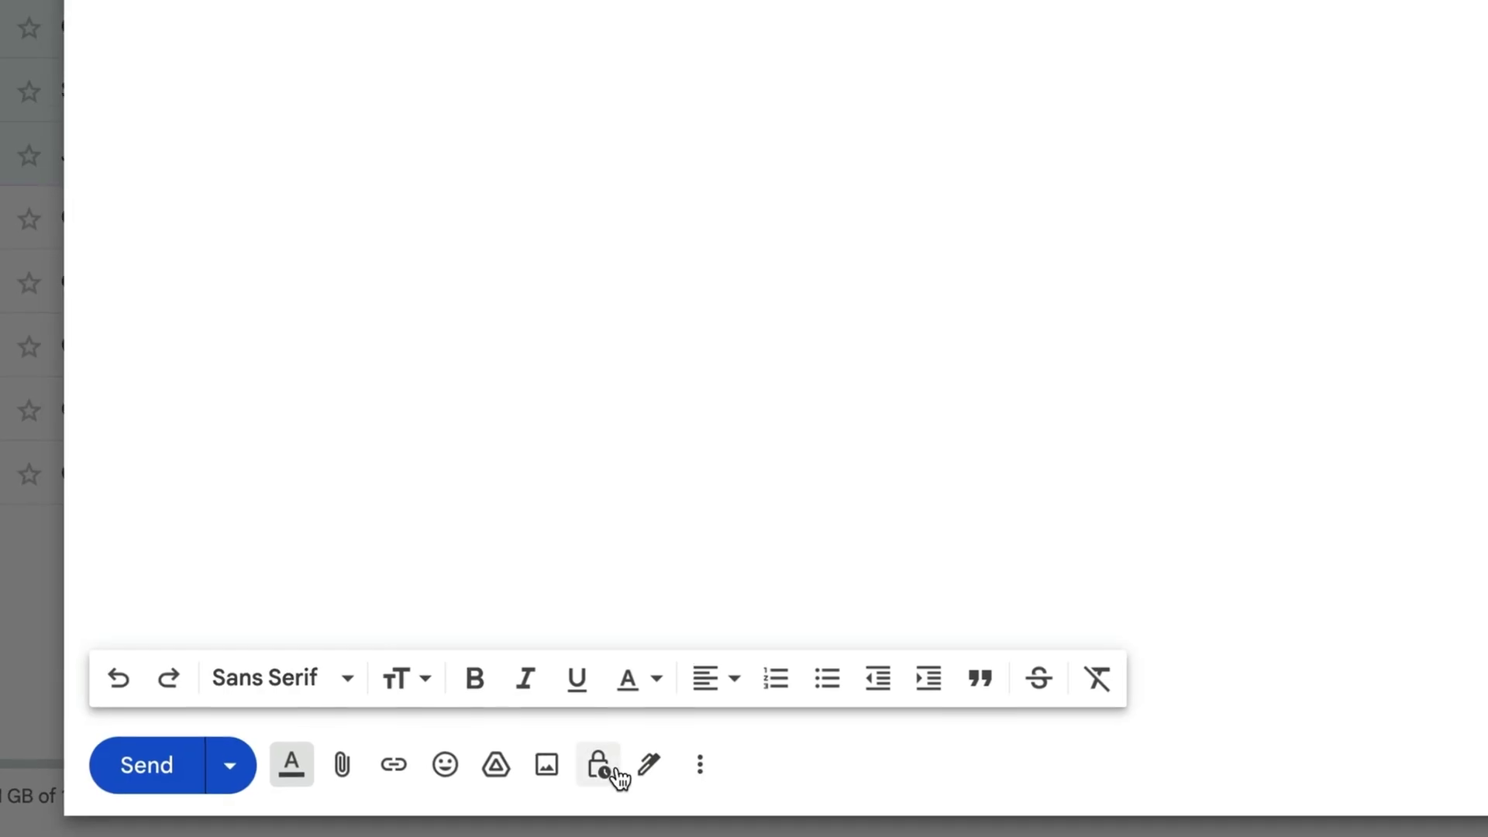
{"action": "left_click", "coordinate": [662, 786]}
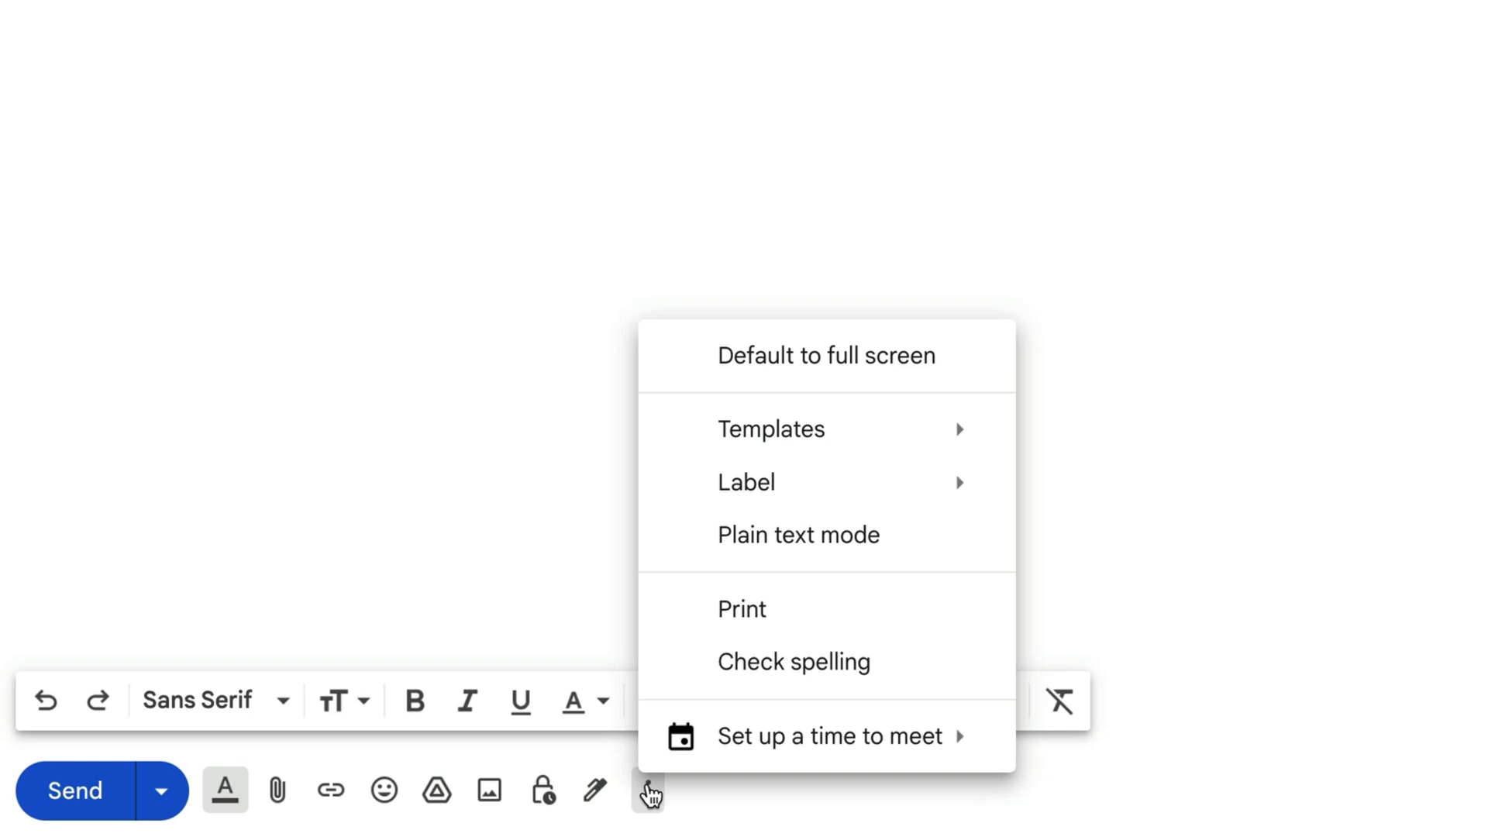
{"action": "mouse_move", "coordinate": [907, 434]}
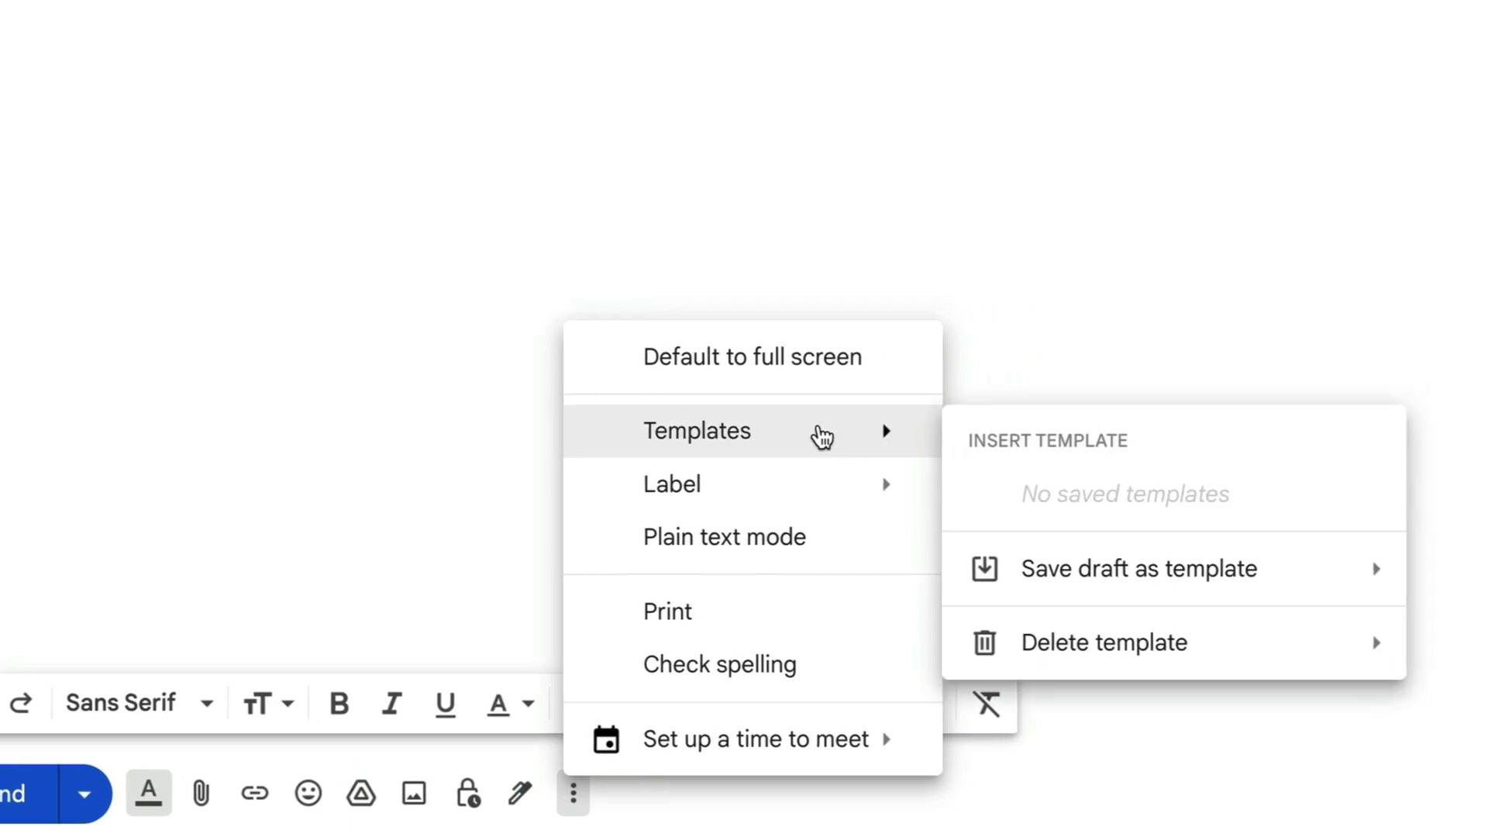
{"action": "mouse_move", "coordinate": [1253, 580]}
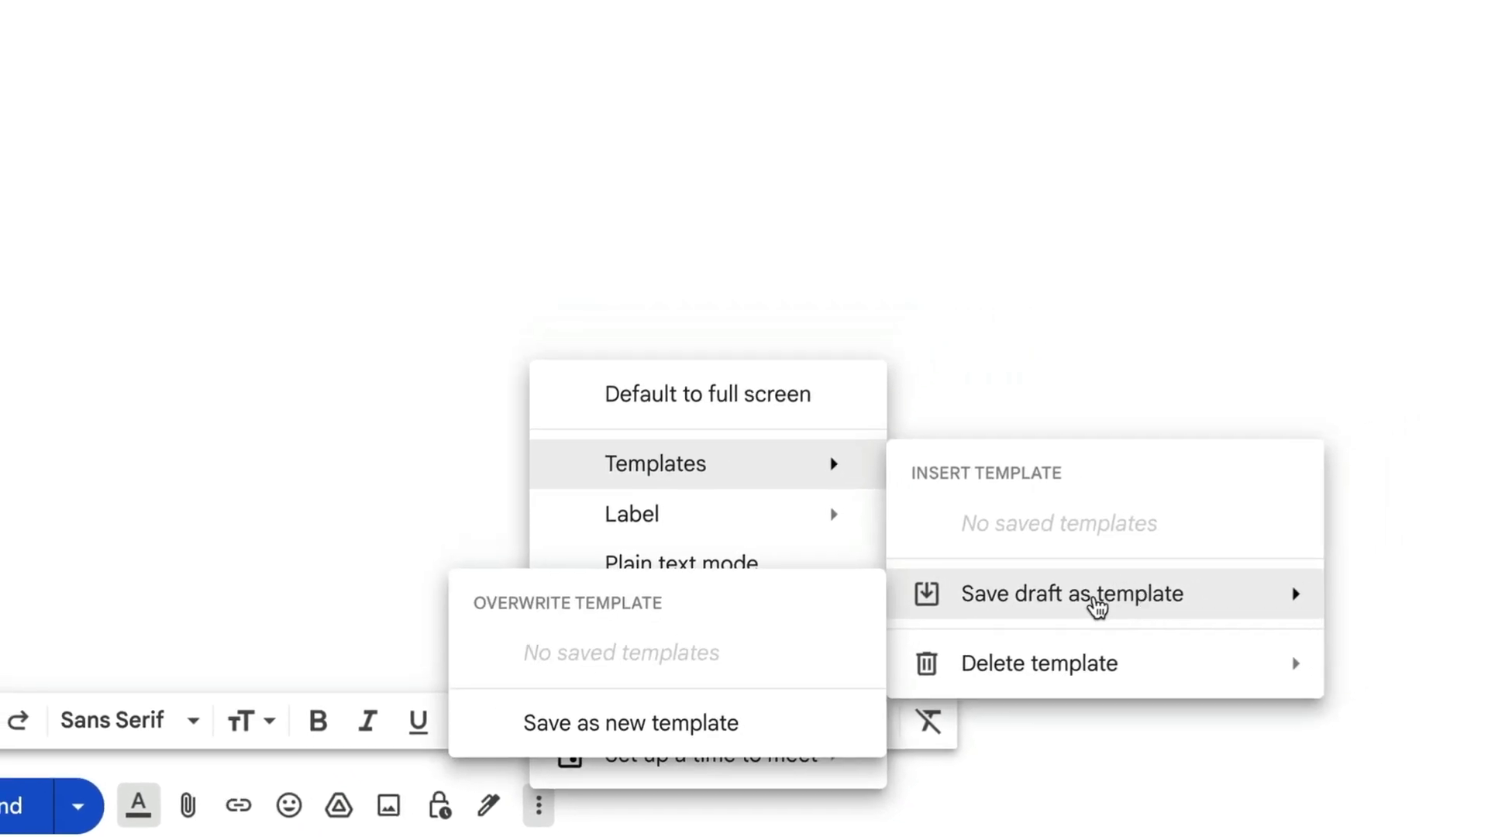
{"action": "left_click", "coordinate": [686, 731]}
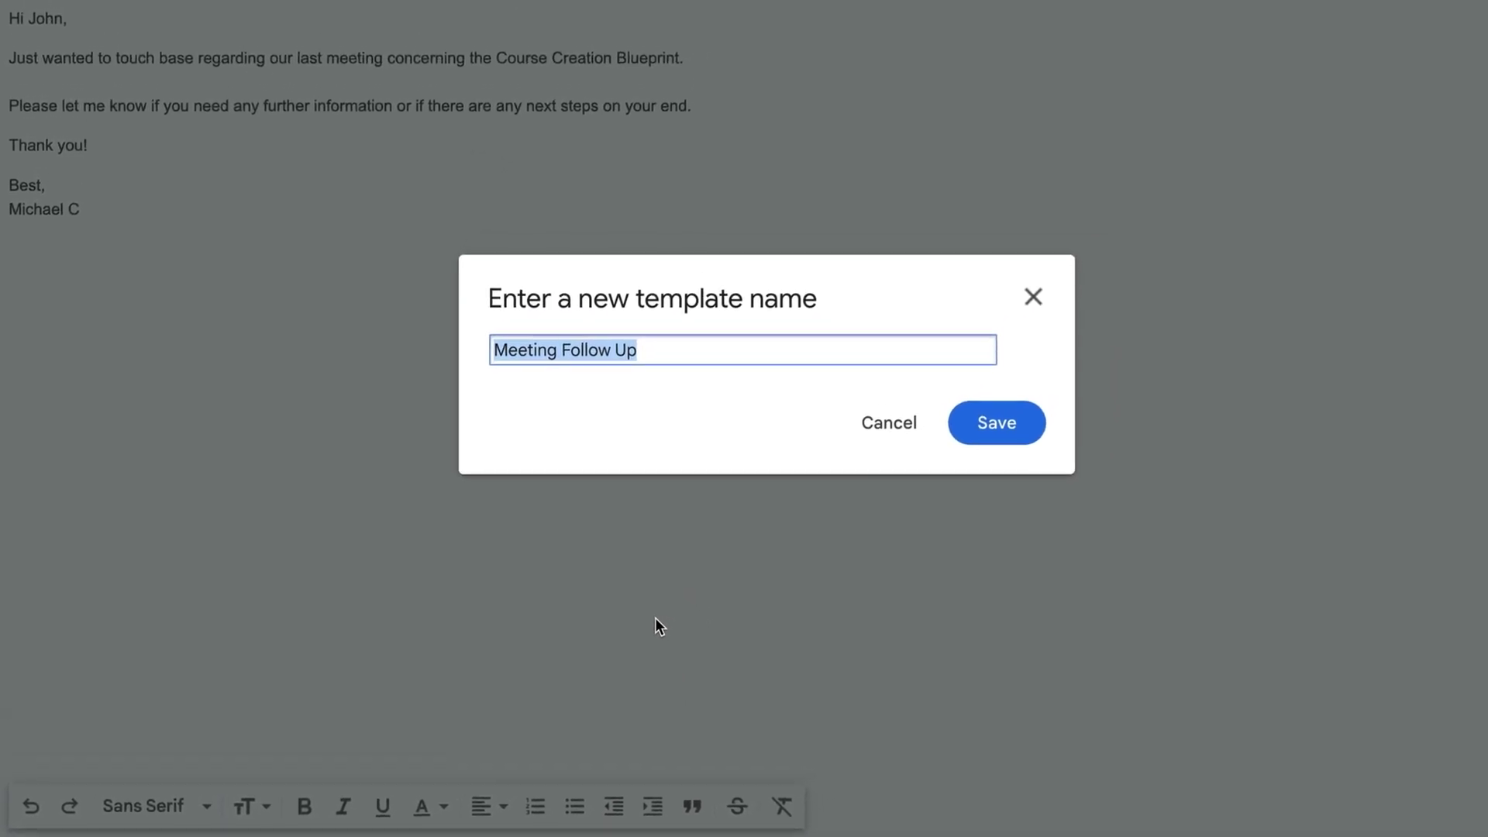
{"action": "left_click", "coordinate": [996, 416]}
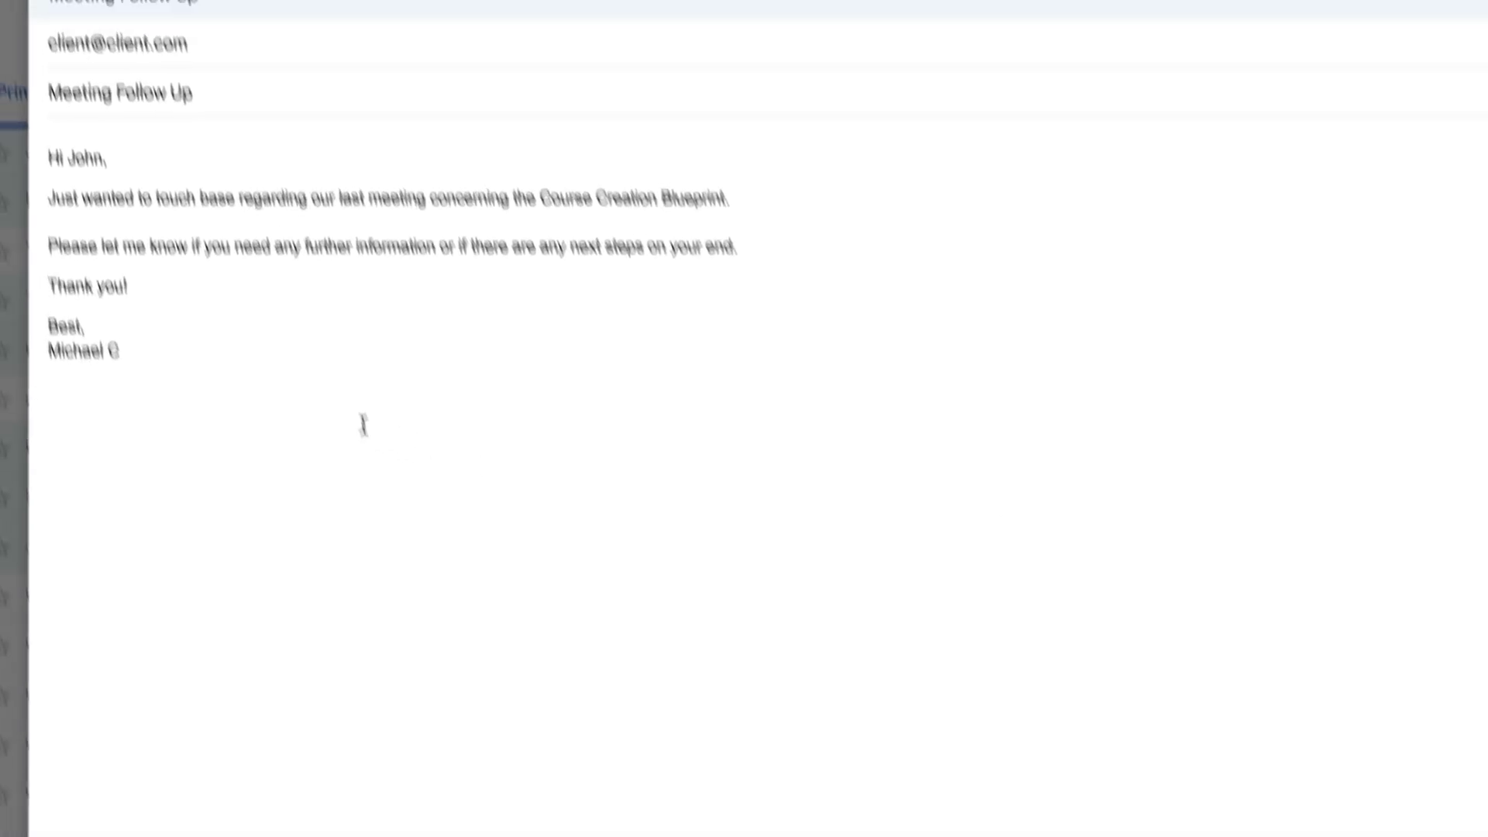
Delete the draft body and insert the Meeting Follow Up template in its place
{"action": "left_click_drag", "start_coordinate": [140, 228], "coordinate": [4, 35]}
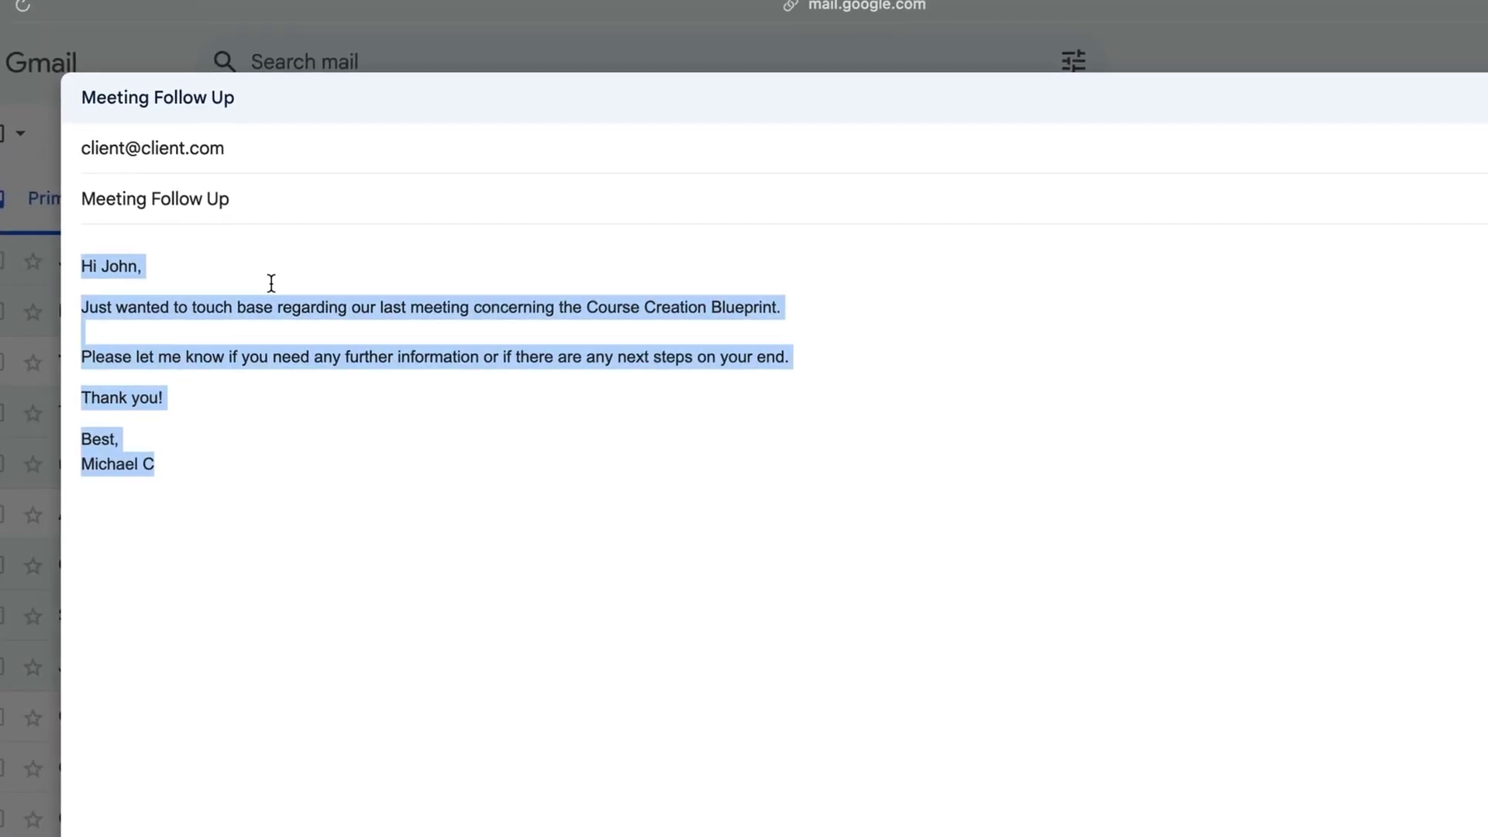
{"action": "key", "text": "BackSpace"}
{"action": "left_click", "coordinate": [564, 807]}
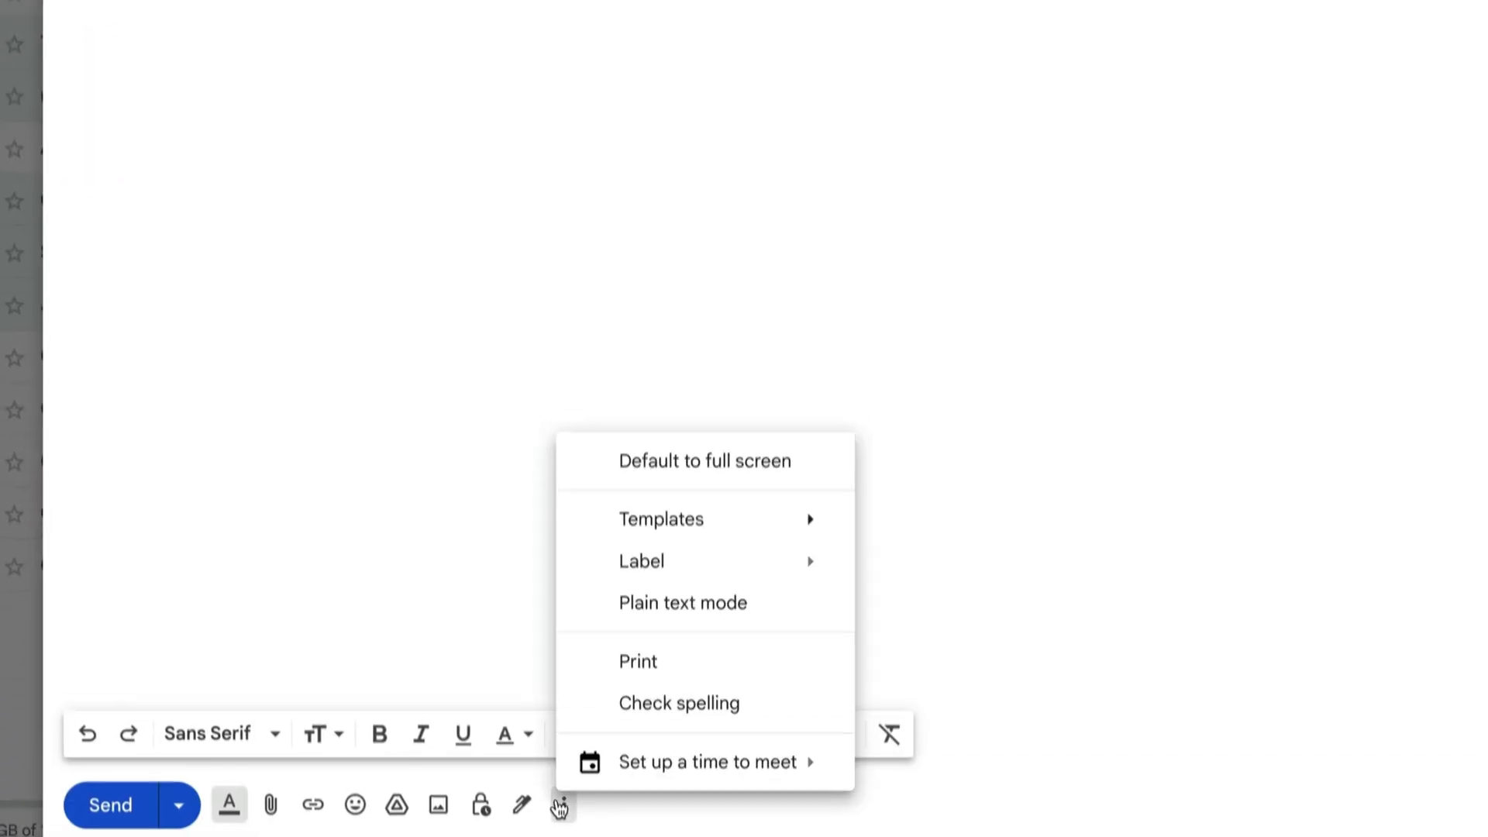
{"action": "mouse_move", "coordinate": [859, 521]}
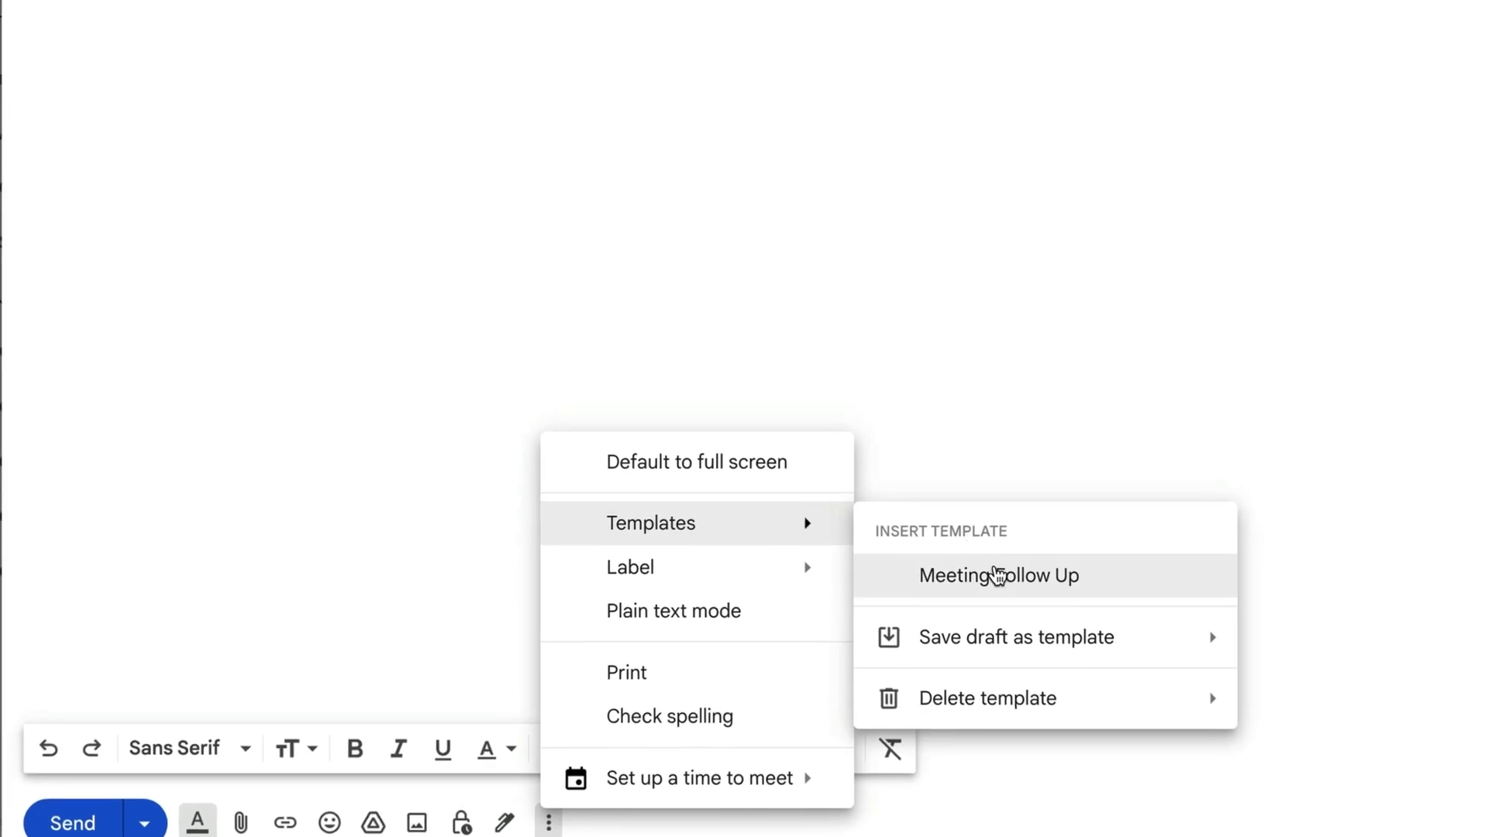
{"action": "left_click", "coordinate": [997, 574]}
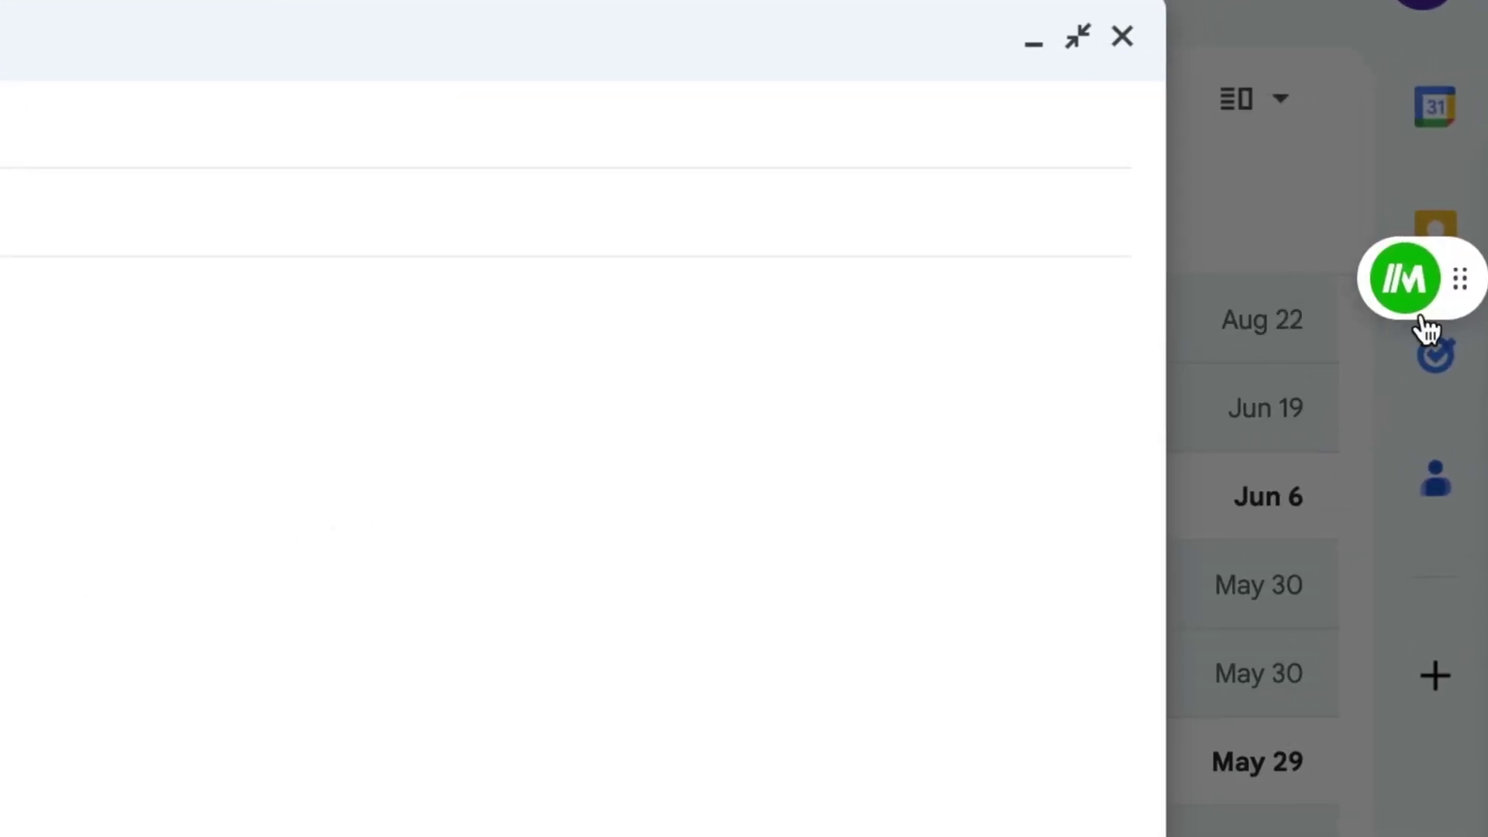
Open Magical's side panel, show its saved templates, and browse the top-rated template library
{"action": "mouse_move", "coordinate": [1412, 310]}
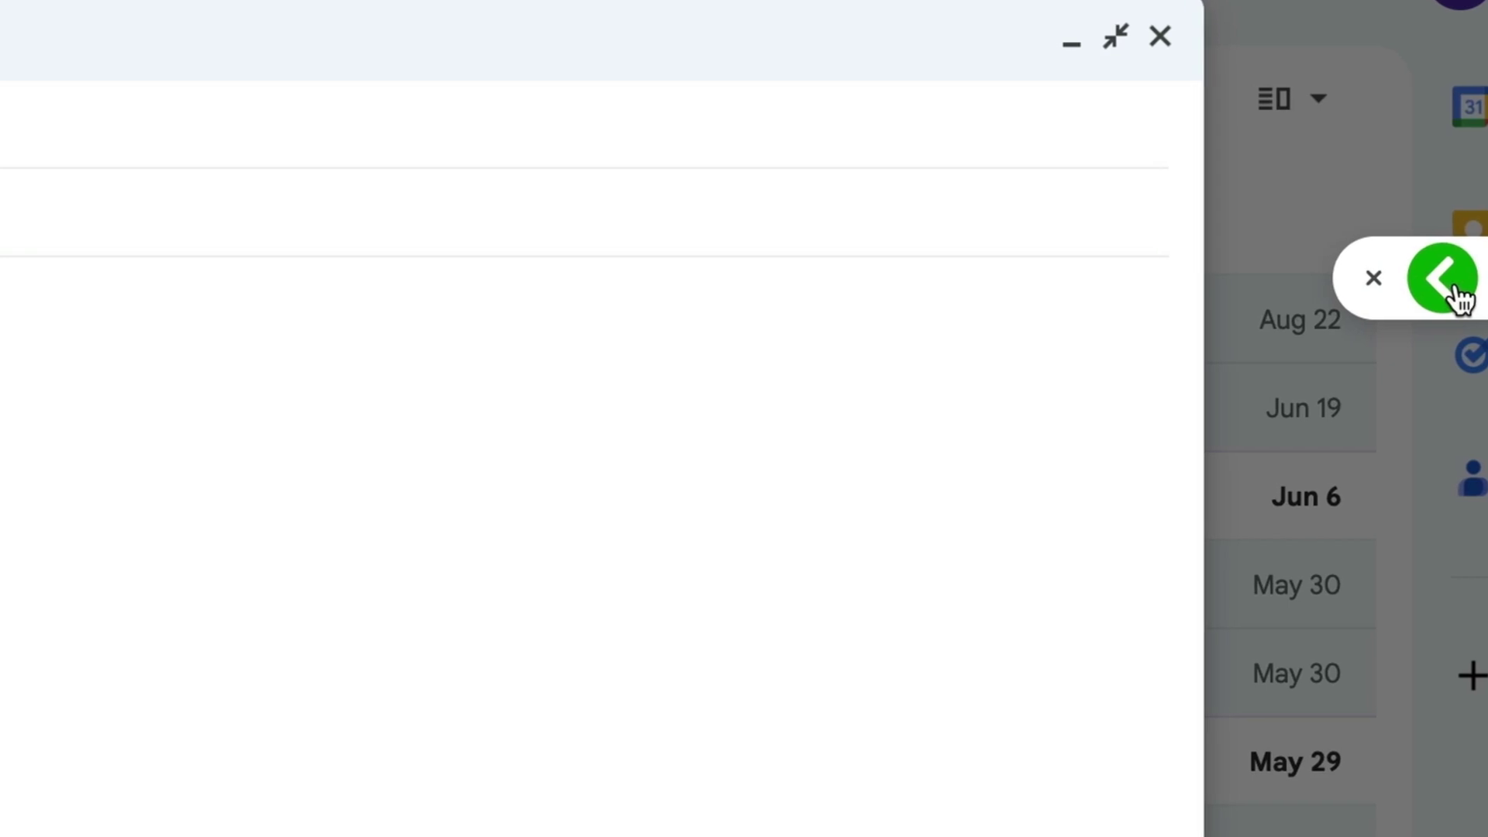
{"action": "left_click", "coordinate": [1458, 291]}
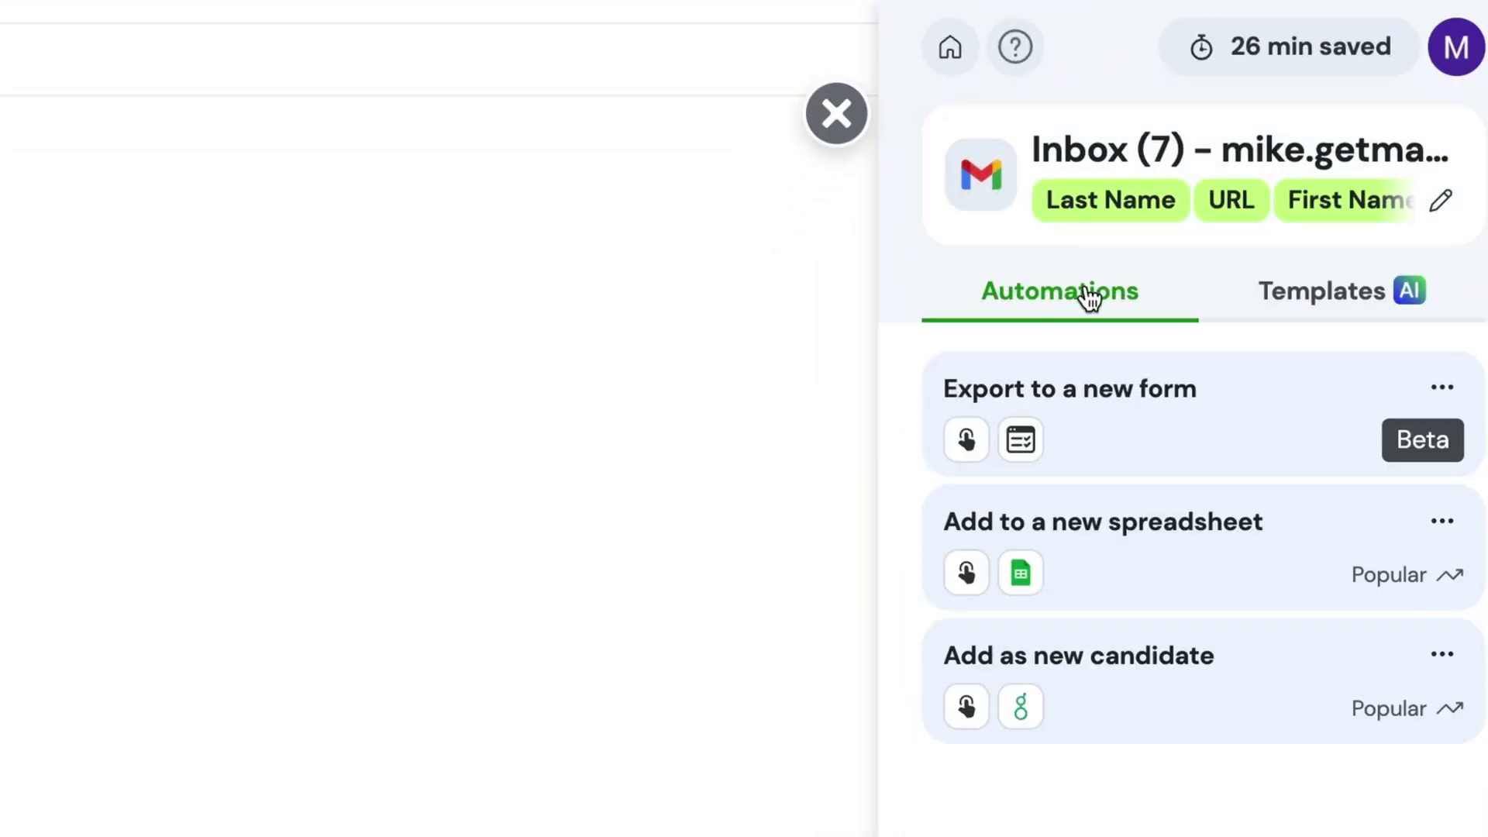
{"action": "left_click", "coordinate": [1286, 304]}
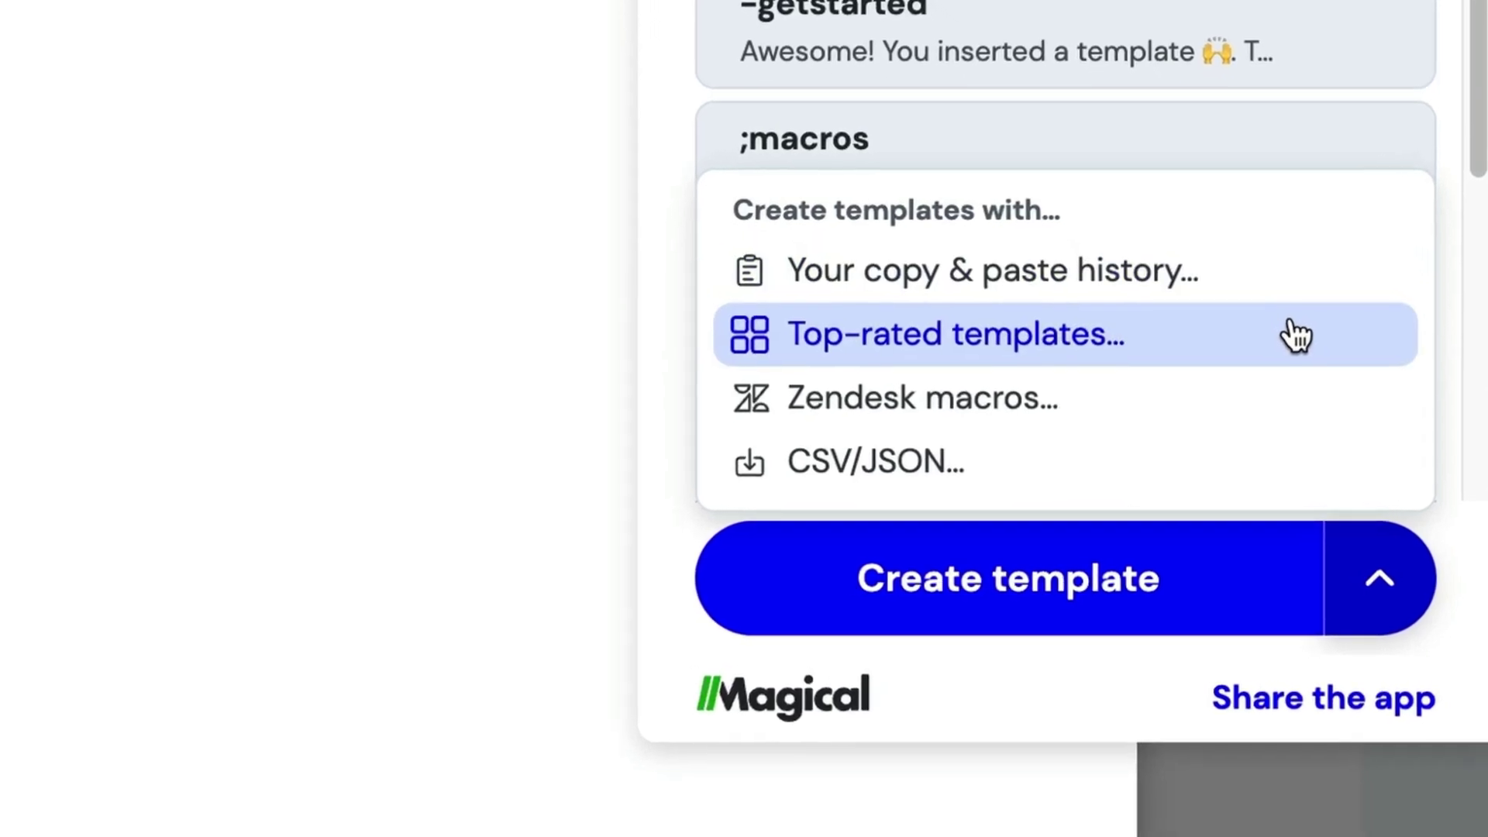
{"action": "left_click", "coordinate": [1310, 338]}
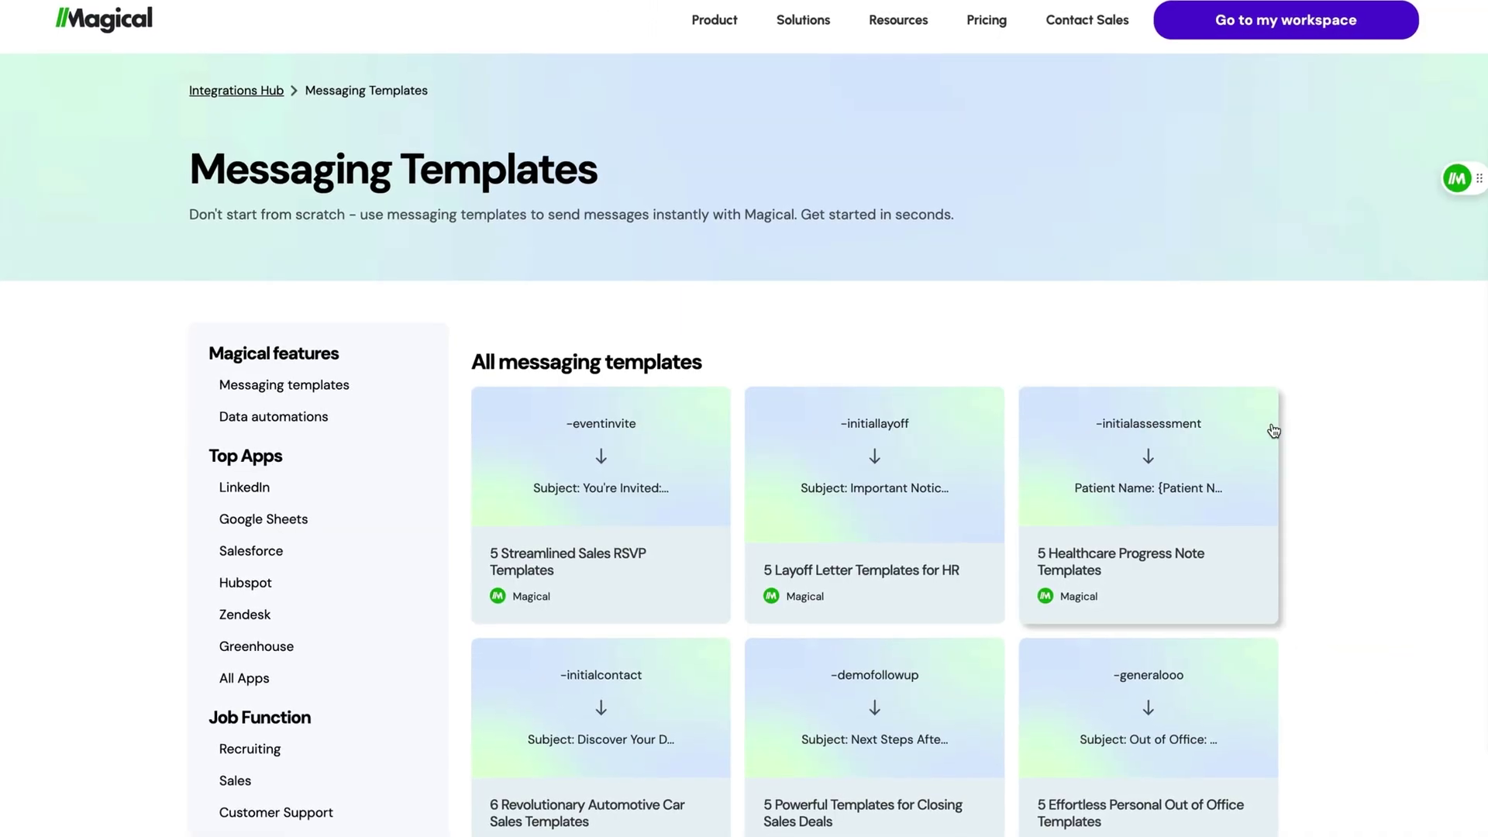
{"action": "scroll", "coordinate": [1332, 409], "scroll_direction": "down", "scroll_amount": 7}
{"action": "scroll", "coordinate": [1334, 412], "scroll_direction": "down", "scroll_amount": 3}
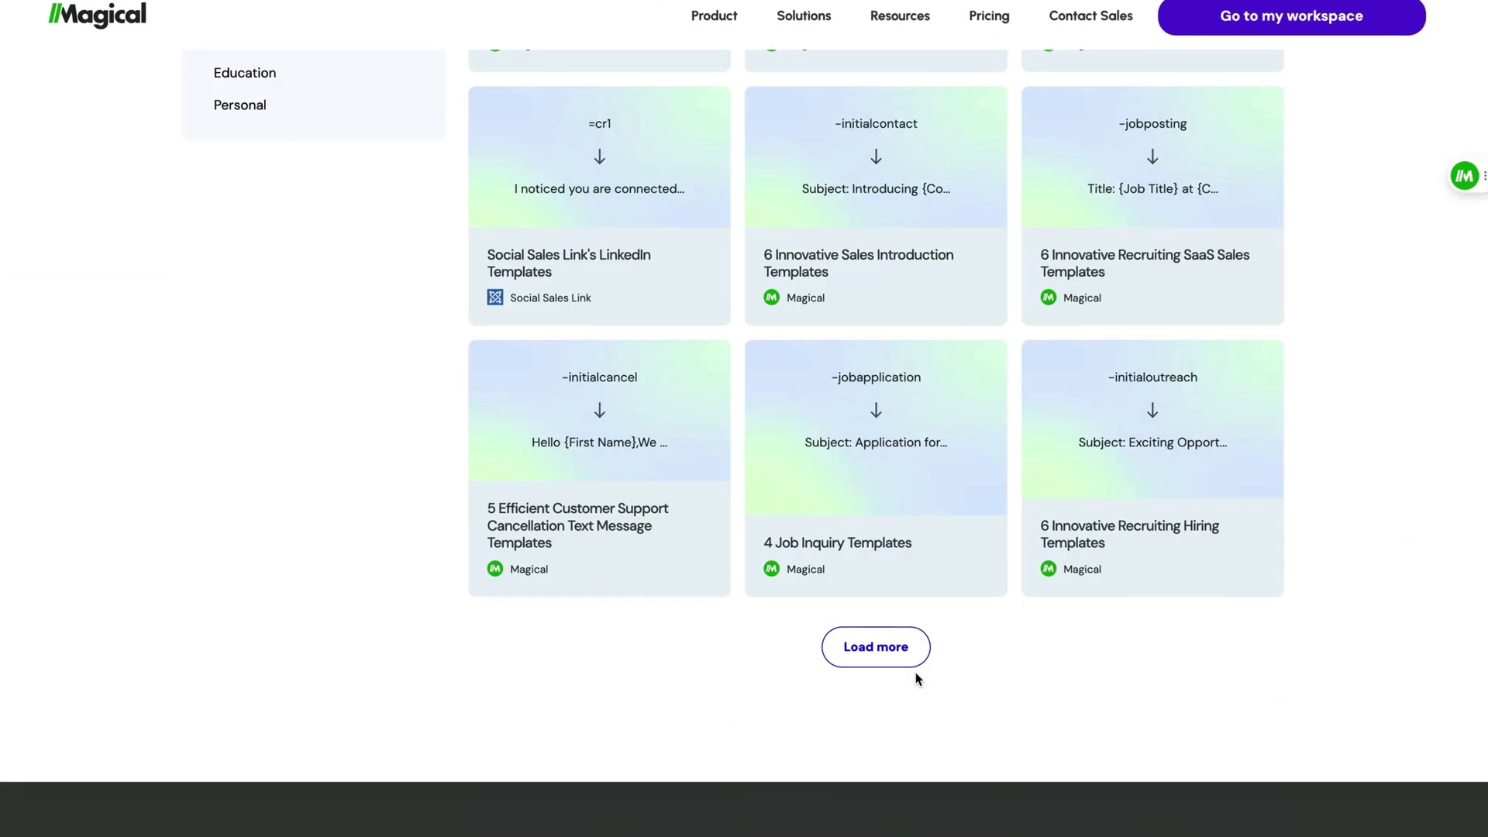
{"action": "left_click", "coordinate": [876, 644]}
{"action": "scroll", "coordinate": [1303, 468], "scroll_direction": "up", "scroll_amount": 9}
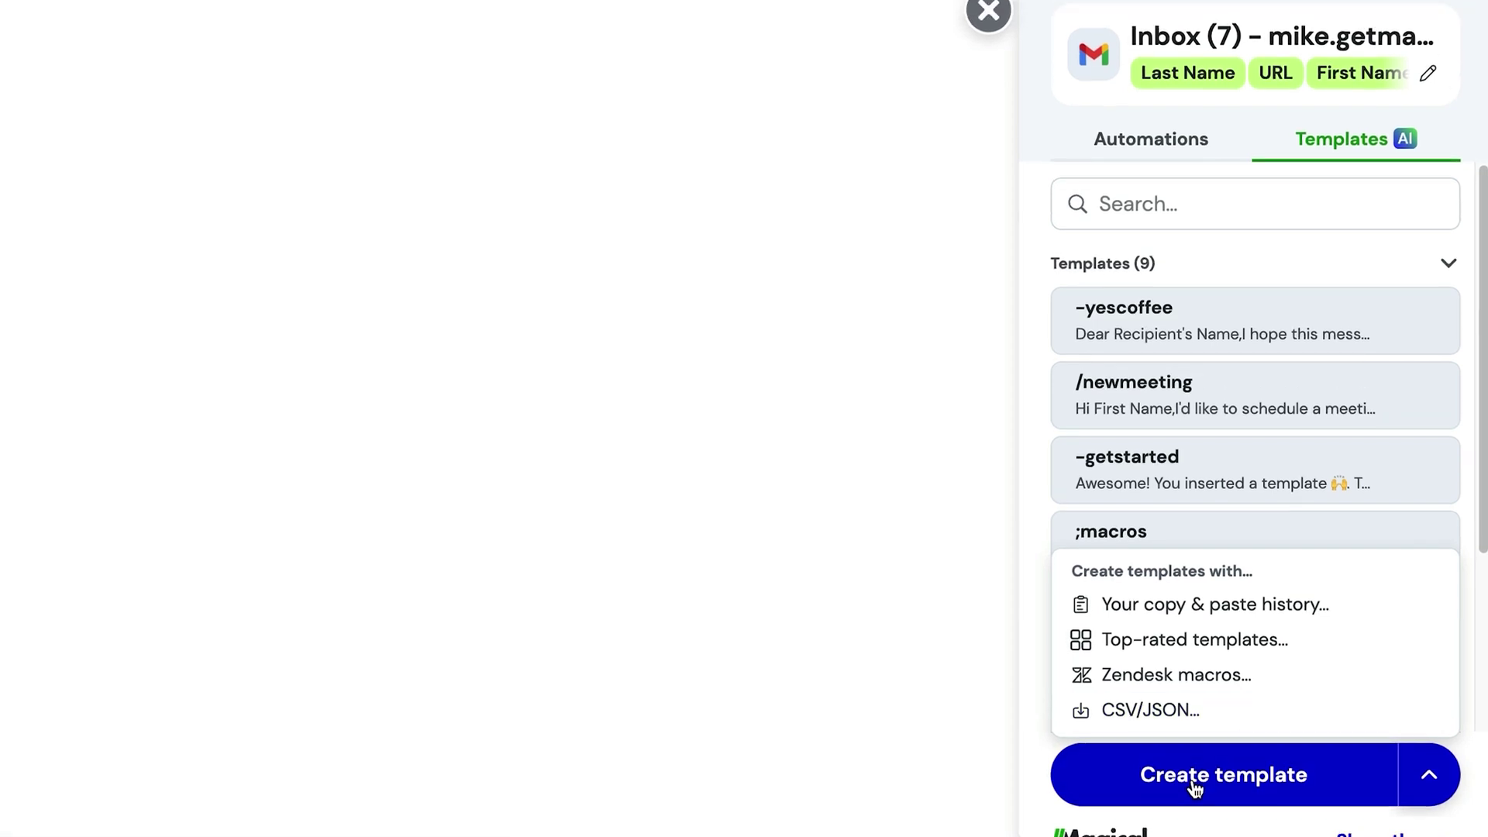
{"action": "left_click", "coordinate": [1194, 755]}
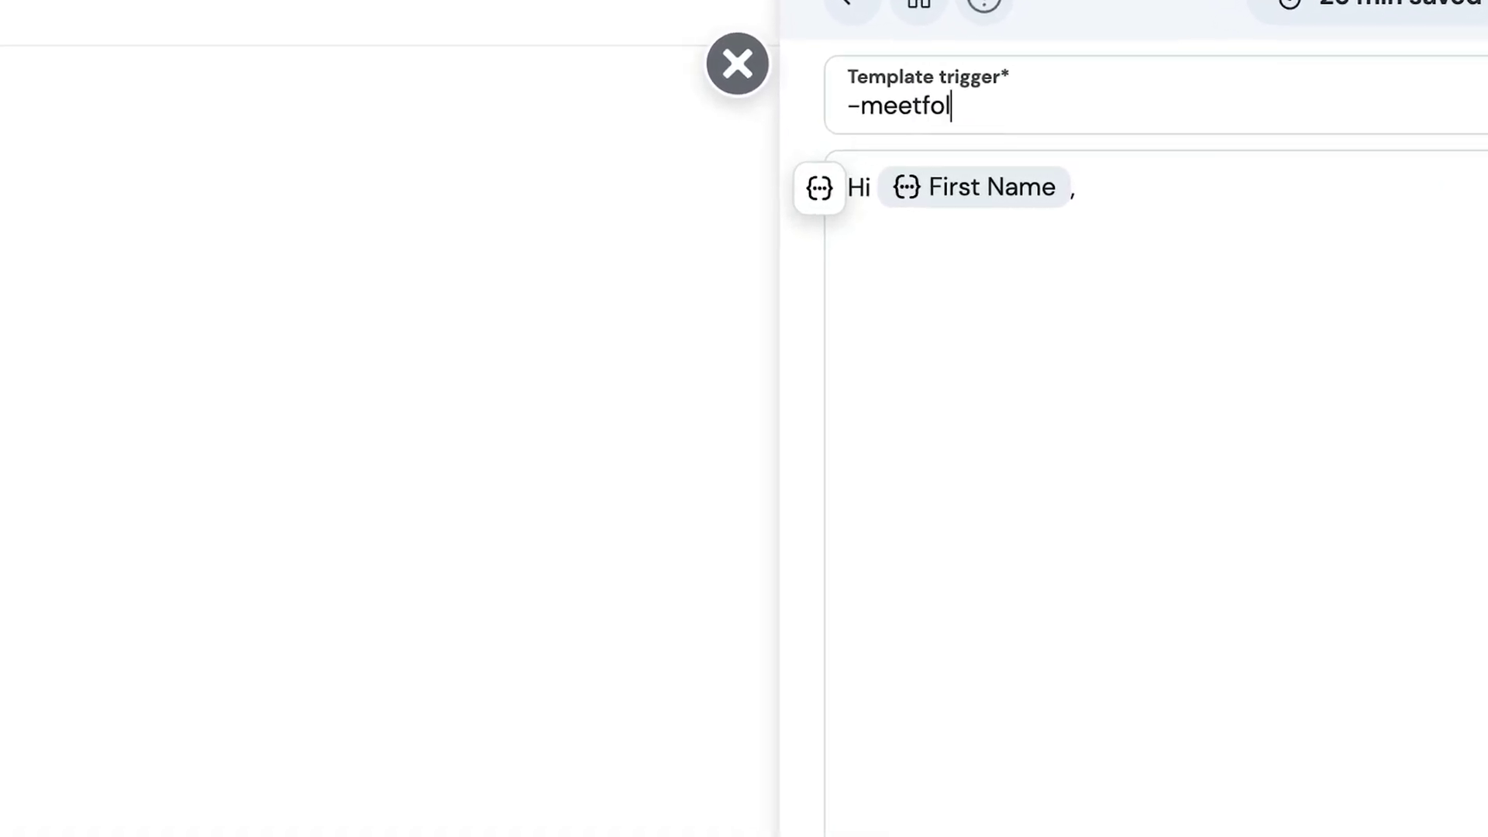
Give the template trigger -meetfollowup, paste the follow-up body, and search an 'Event' placeholder
{"action": "type", "text": "eetfollo"}
{"action": "type", "text": "wup"}
{"action": "left_click", "coordinate": [1321, 197]}
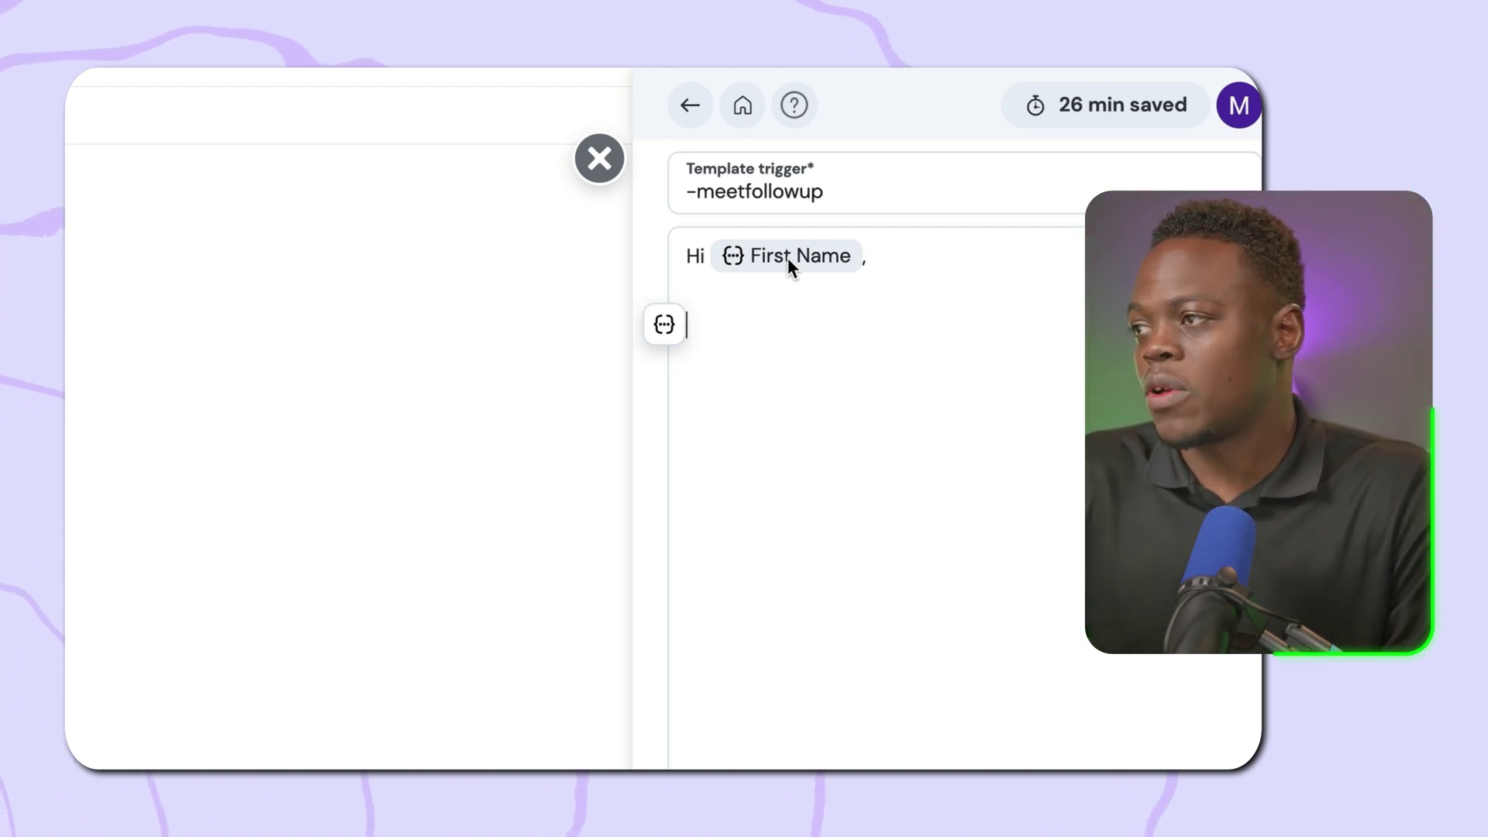
{"action": "key", "text": "ctrl+v"}
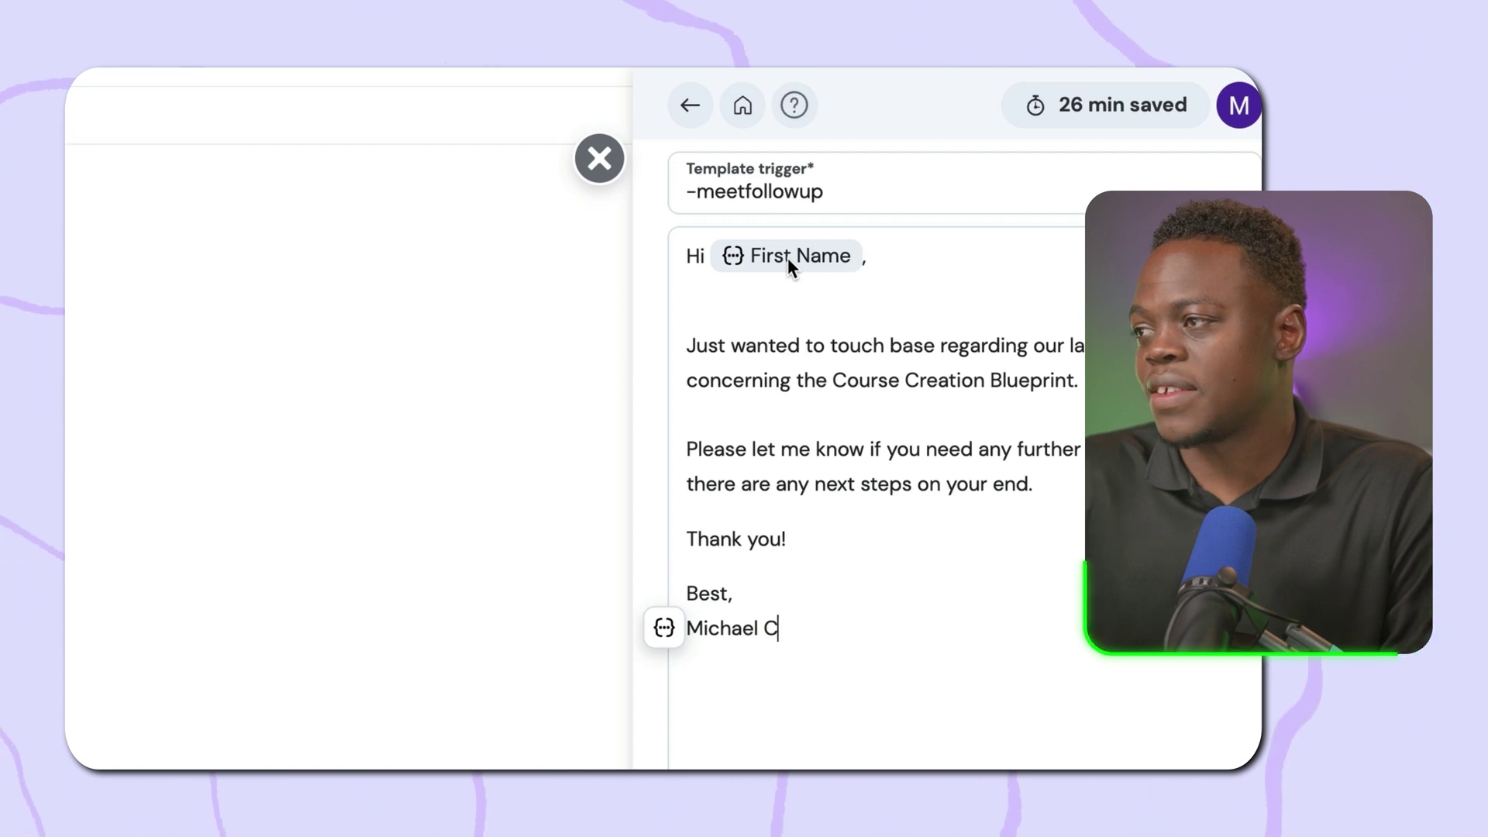
{"action": "left_click", "coordinate": [704, 325]}
{"action": "key", "text": "BackSpace"}
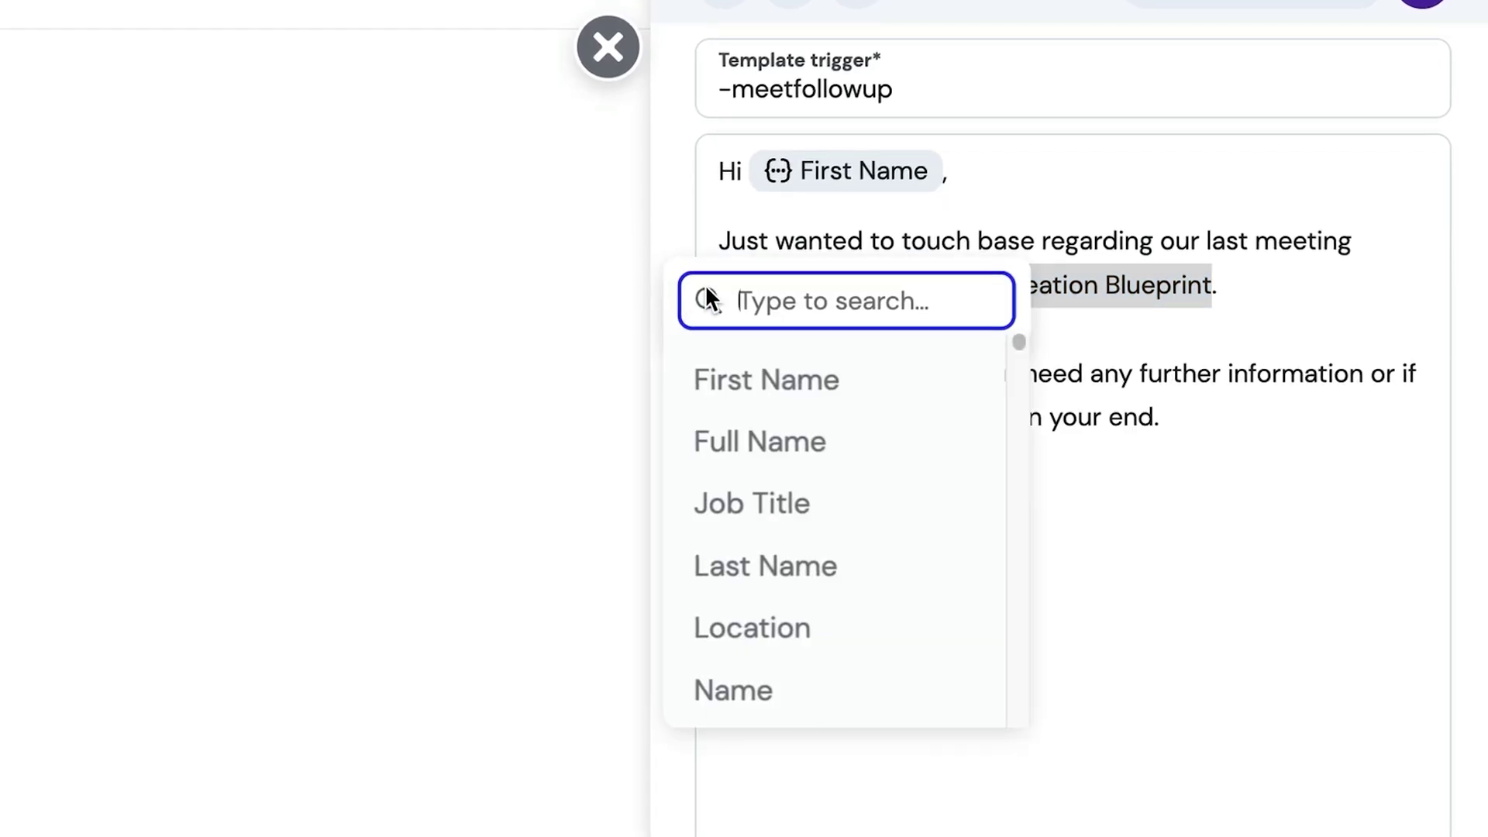
{"action": "type", "text": "Event"}
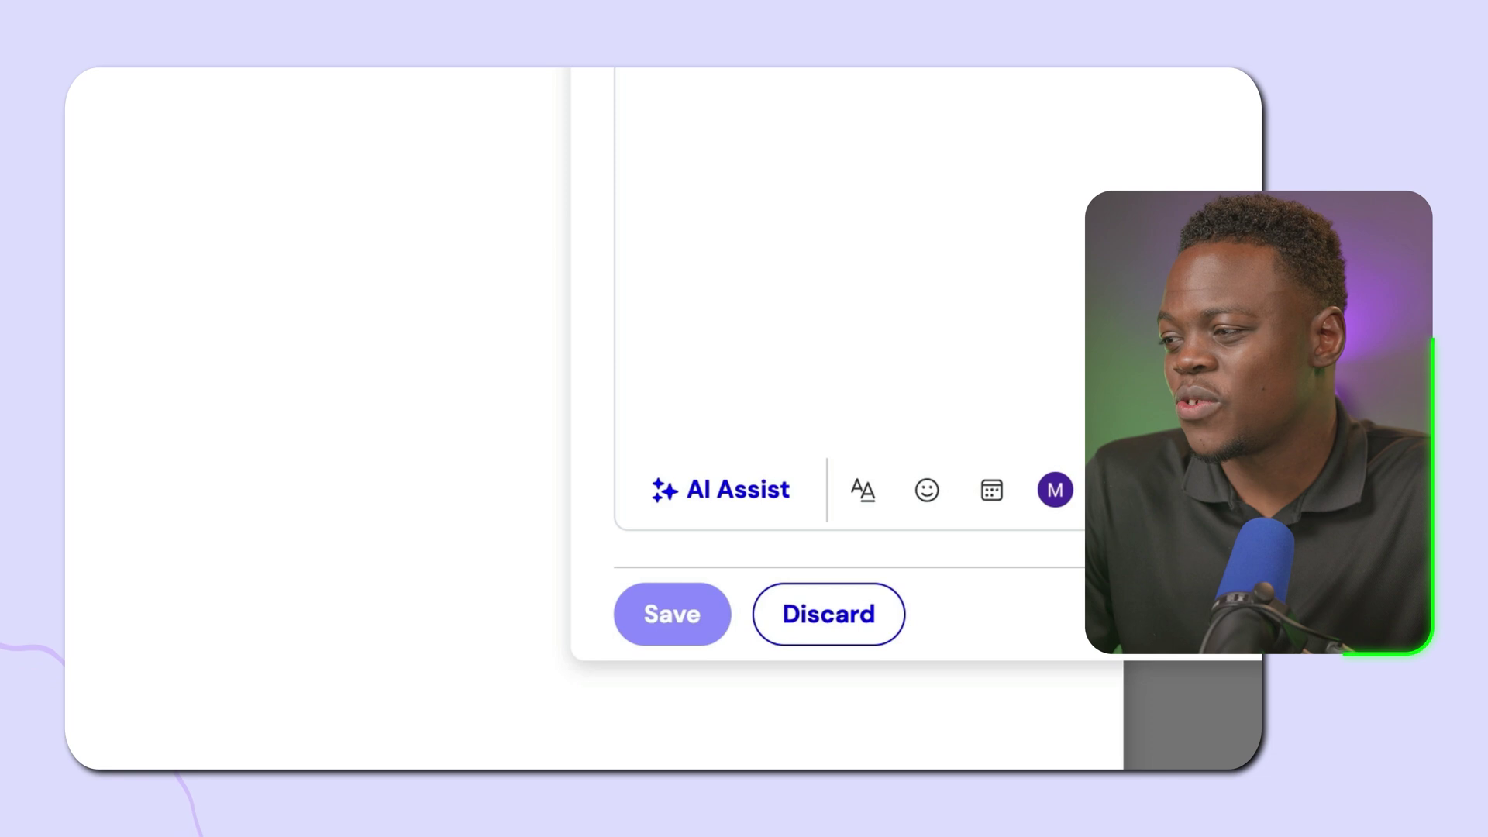
Have AI Assist rewrite the template in Professional style and save it
{"action": "left_click", "coordinate": [685, 508]}
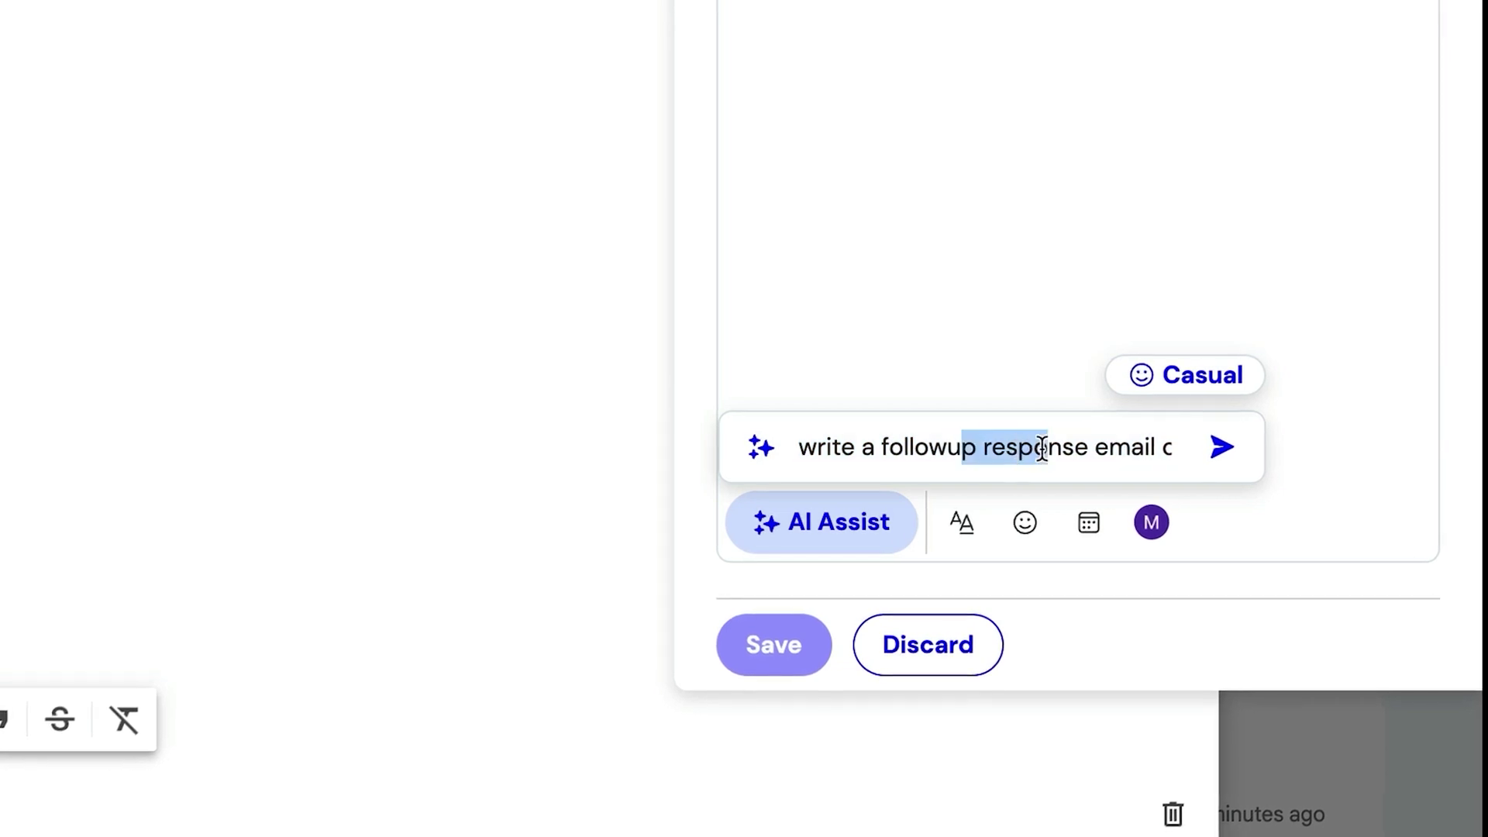
{"action": "left_click_drag", "start_coordinate": [1175, 450], "coordinate": [1193, 448]}
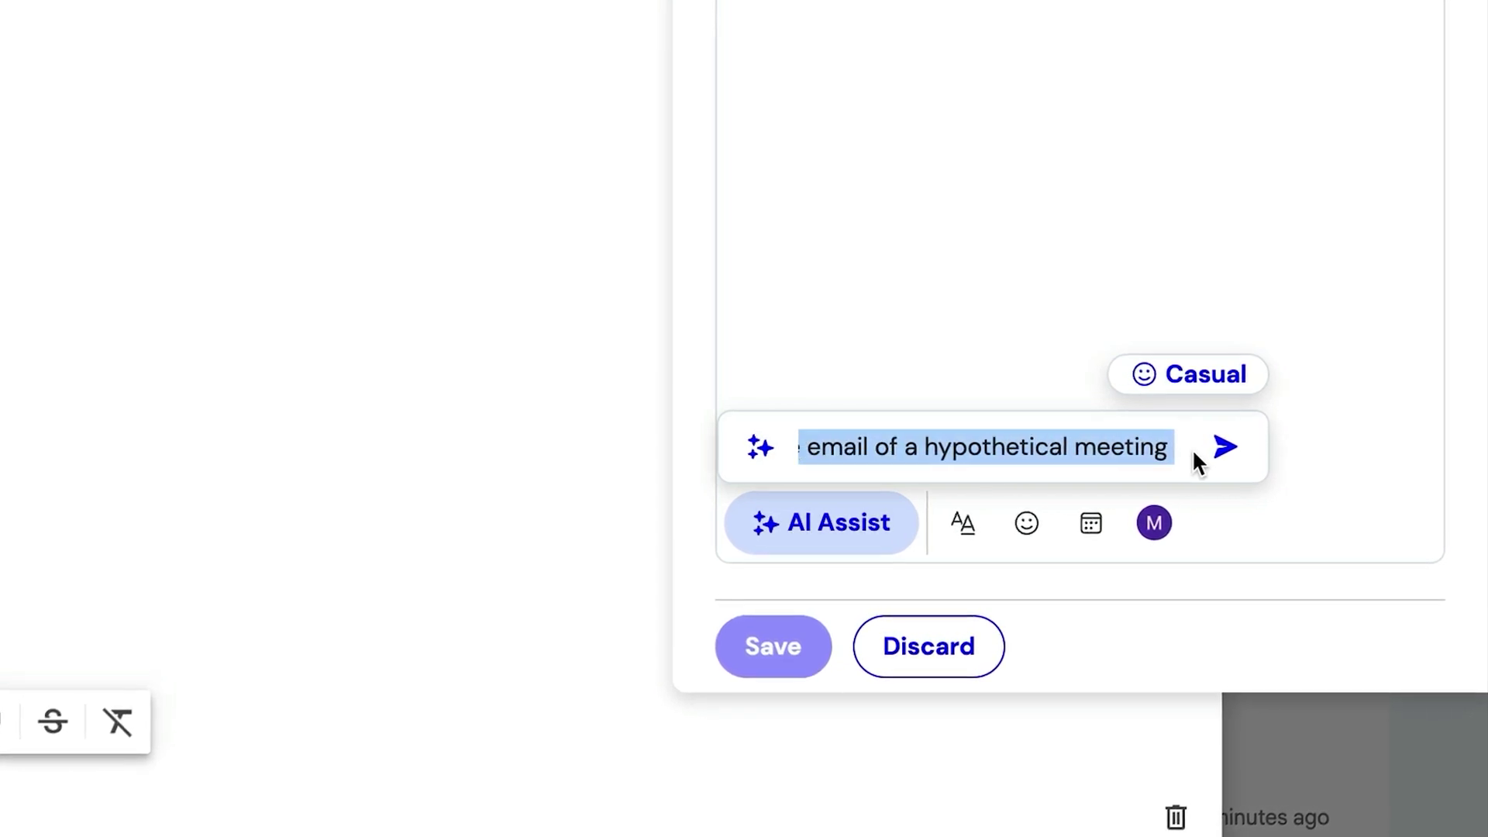
{"action": "left_click", "coordinate": [1207, 379]}
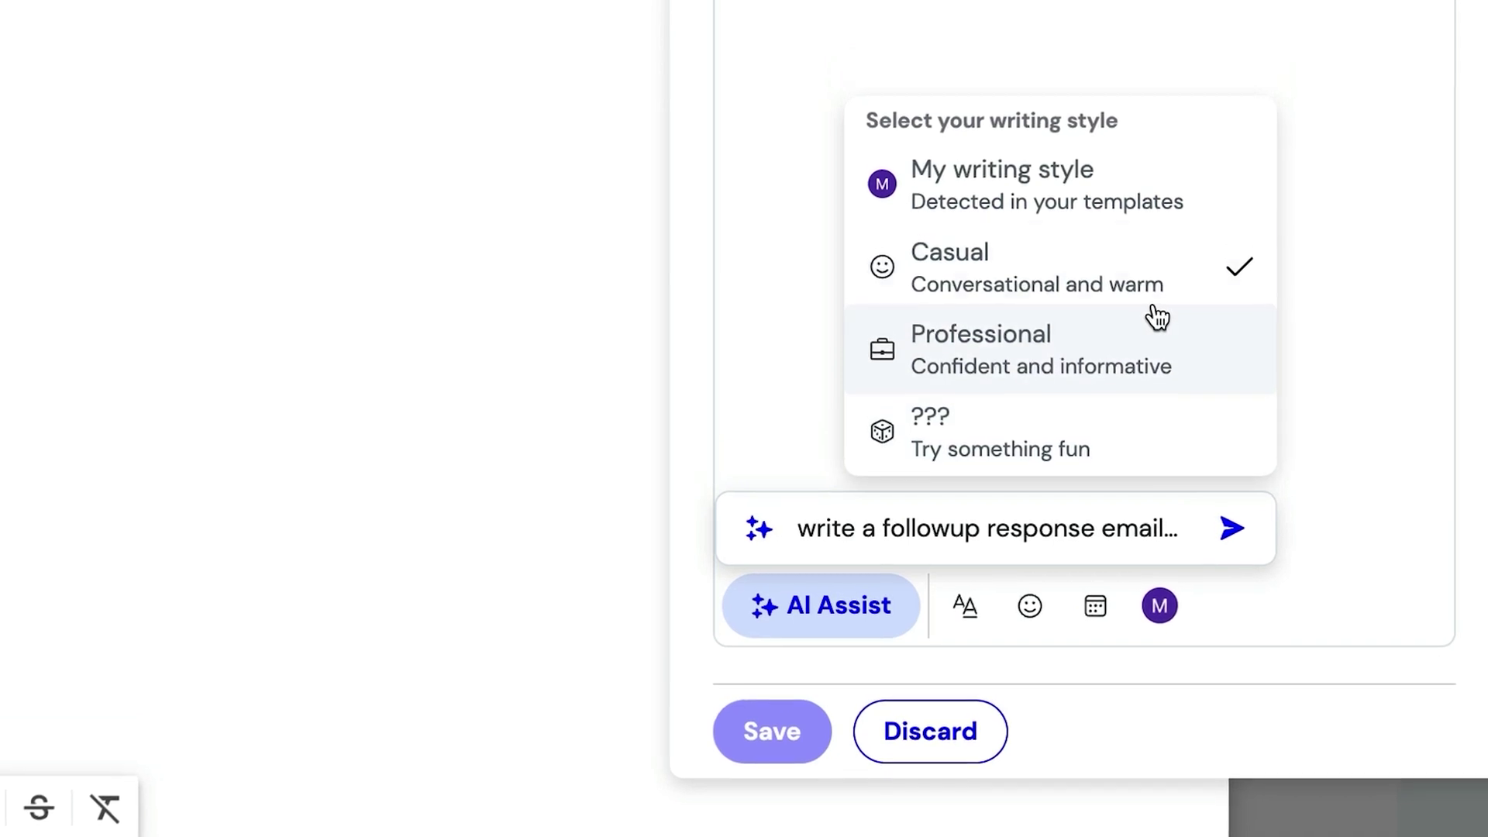
{"action": "left_click", "coordinate": [1122, 353]}
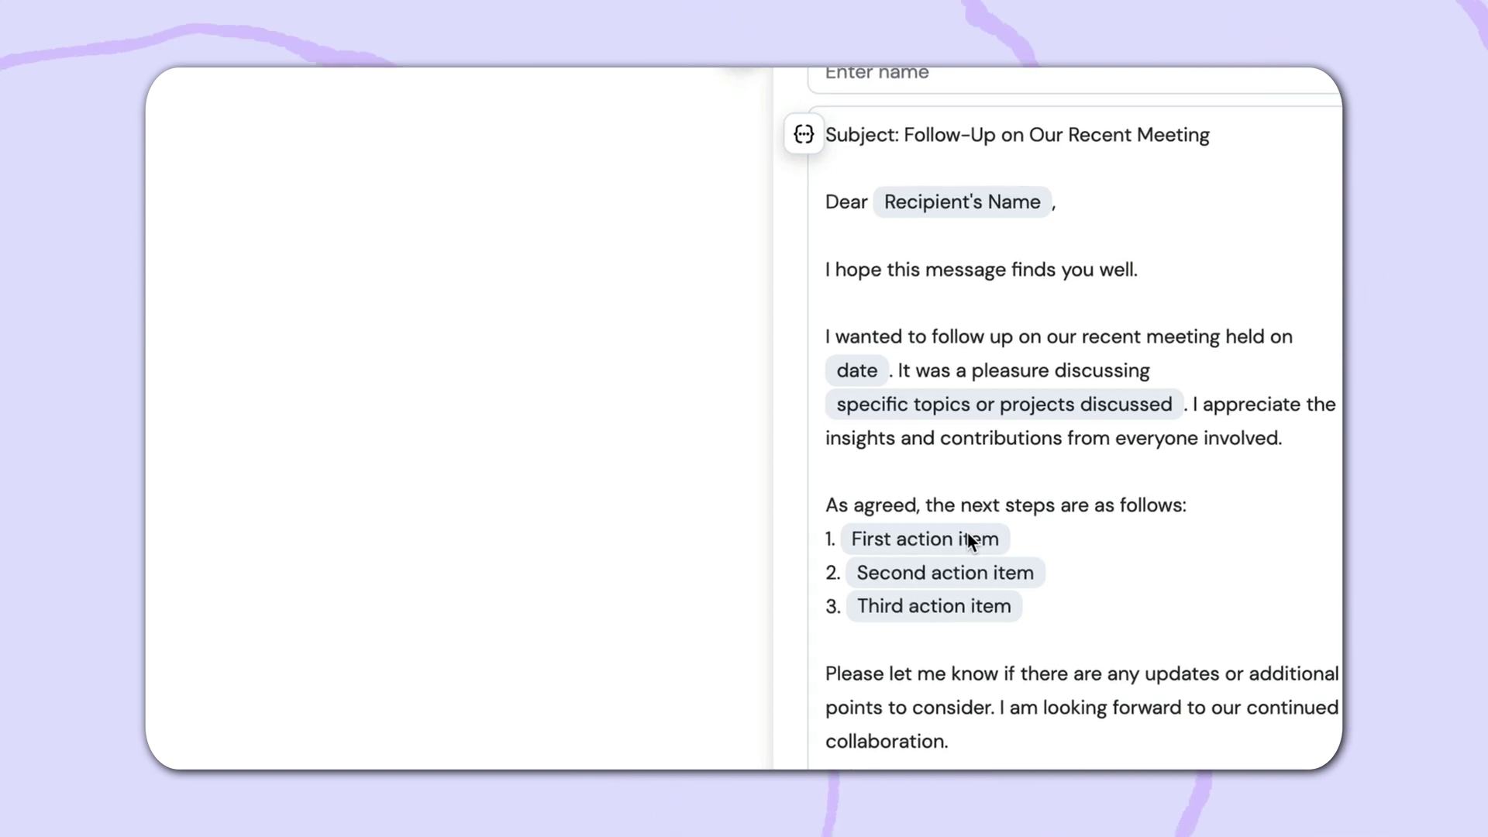
{"action": "scroll", "coordinate": [967, 534], "scroll_direction": "down", "scroll_amount": 1}
{"action": "scroll", "coordinate": [966, 535], "scroll_direction": "down", "scroll_amount": 2}
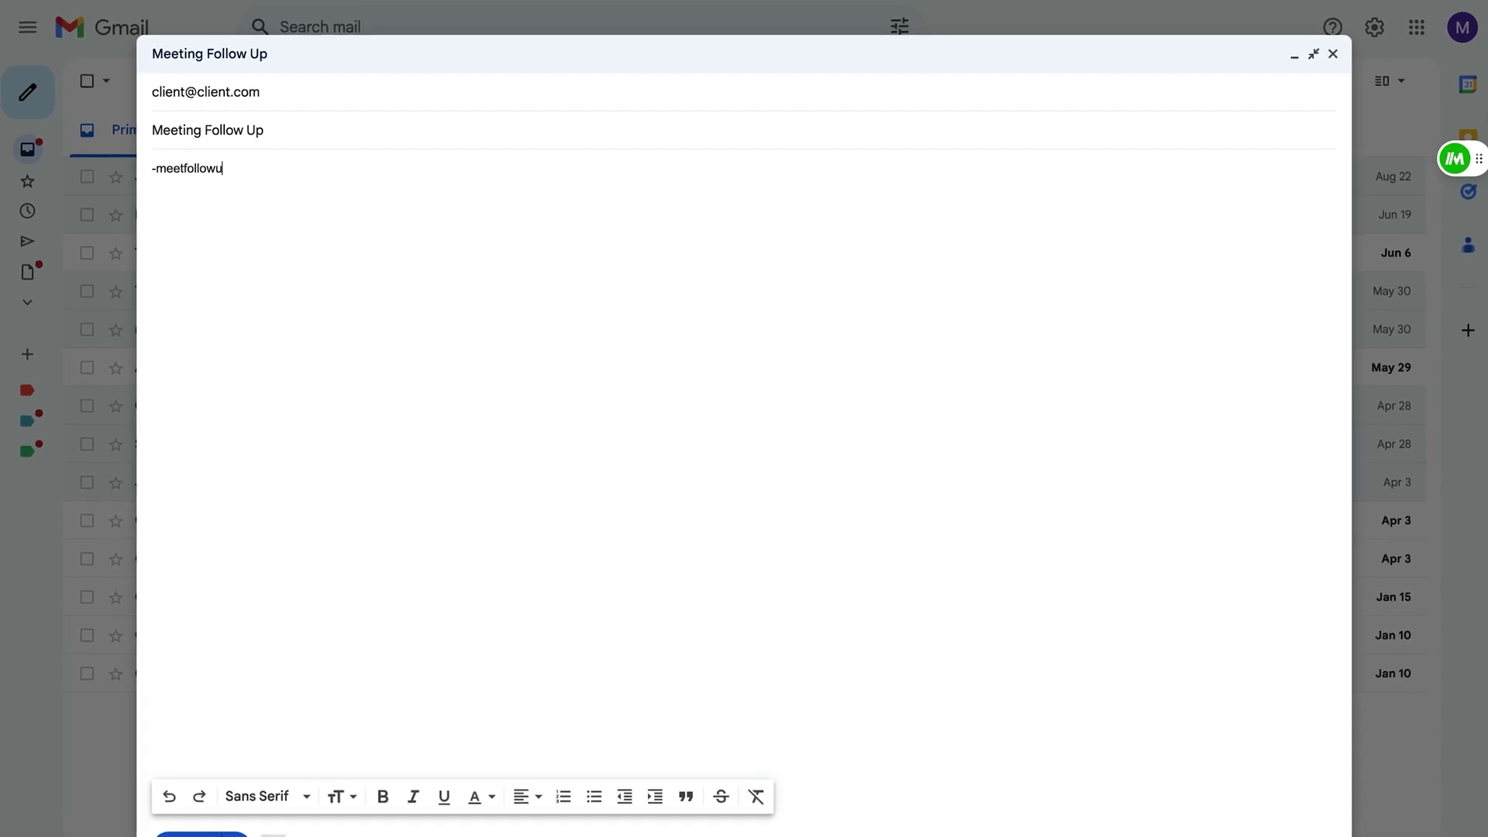
Insert the -meetfollowup template with the recipient's first name and date 25th, then view Magical's saved templates
{"action": "type", "text": "p"}
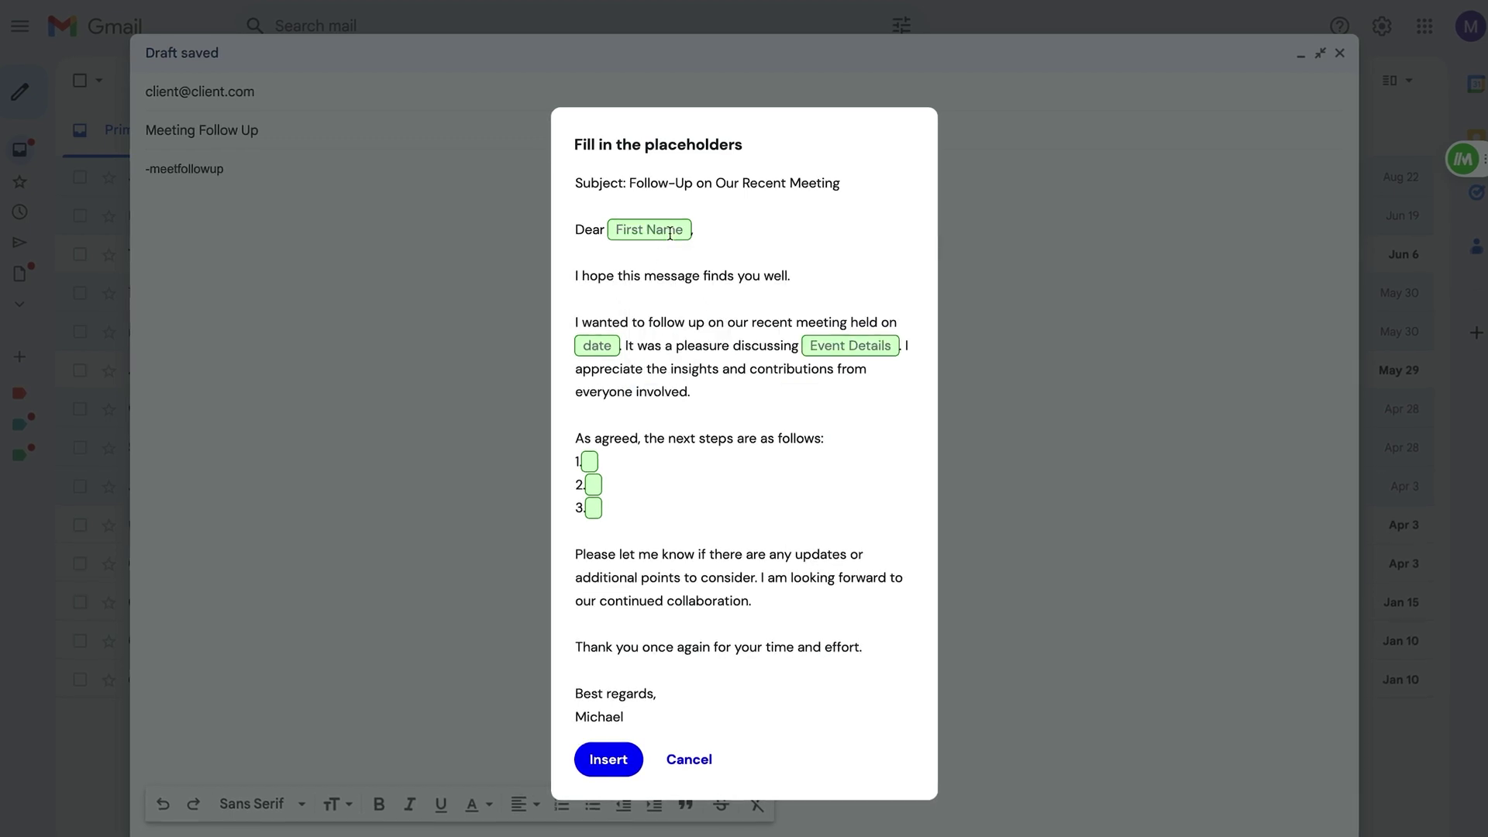
{"action": "left_click", "coordinate": [672, 230]}
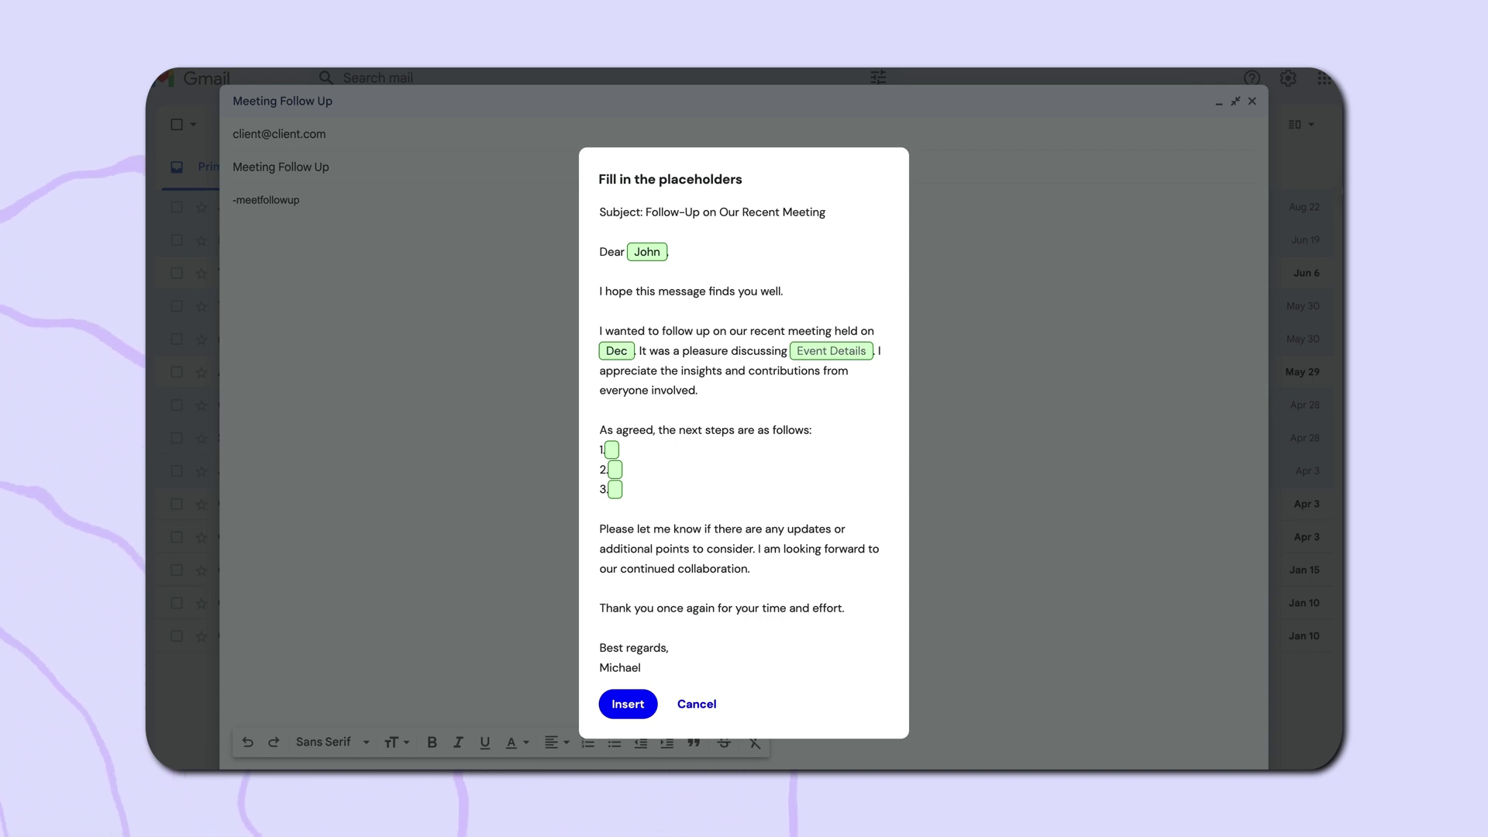
{"action": "type", "text": "25th"}
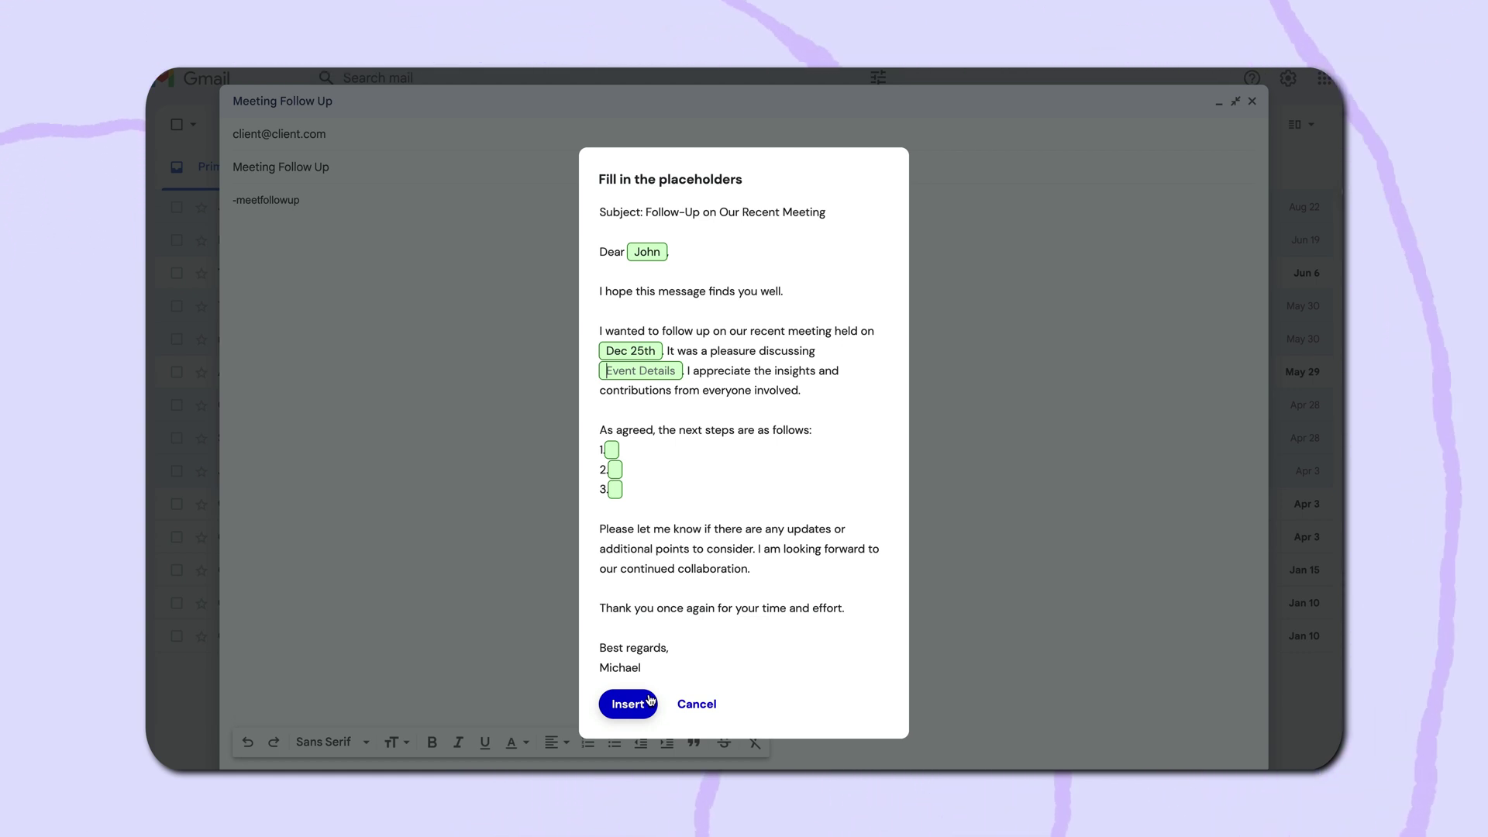
{"action": "left_click", "coordinate": [650, 702]}
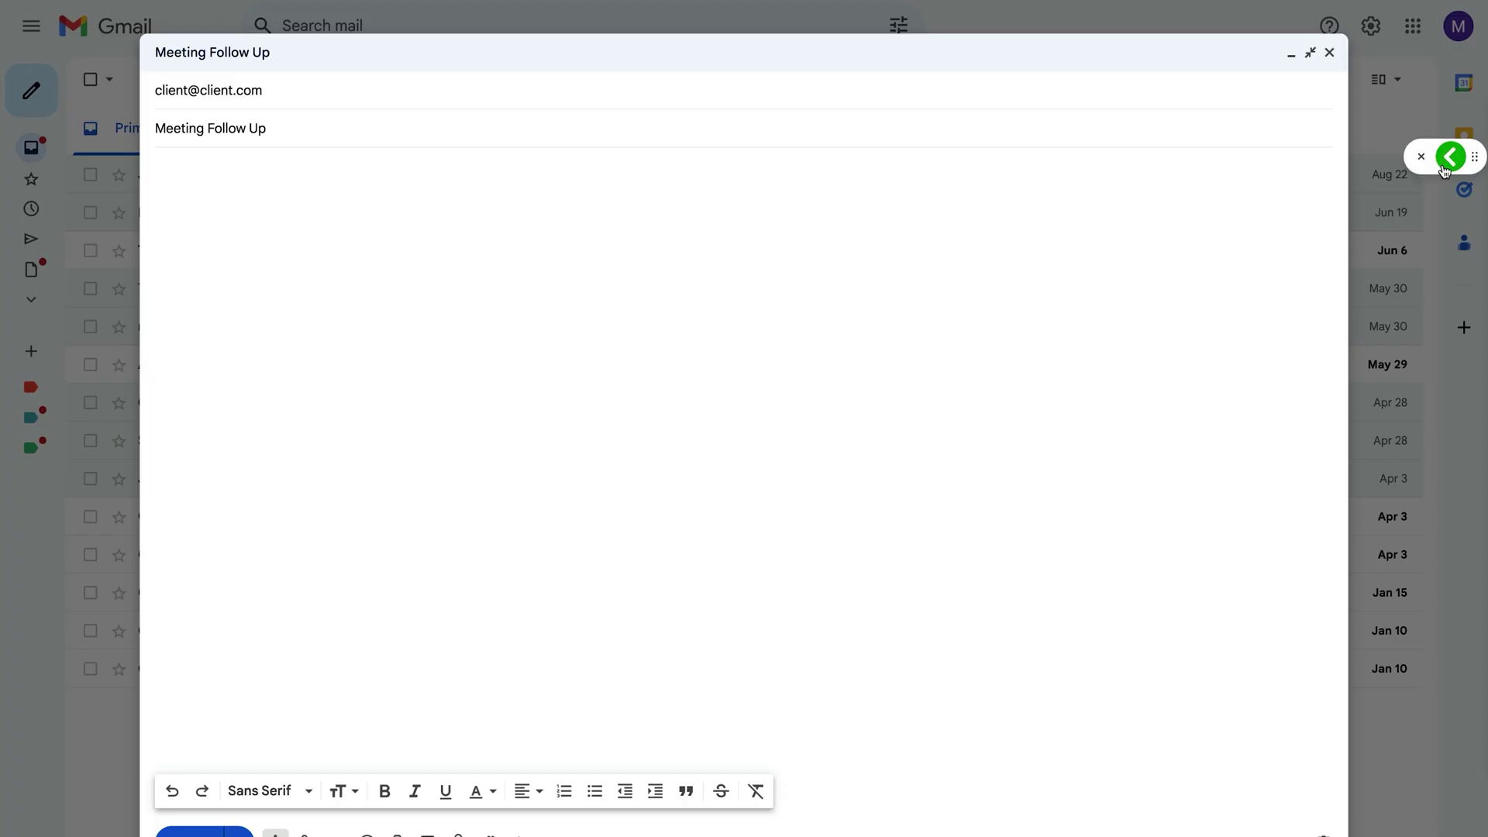
{"action": "left_click", "coordinate": [1447, 164]}
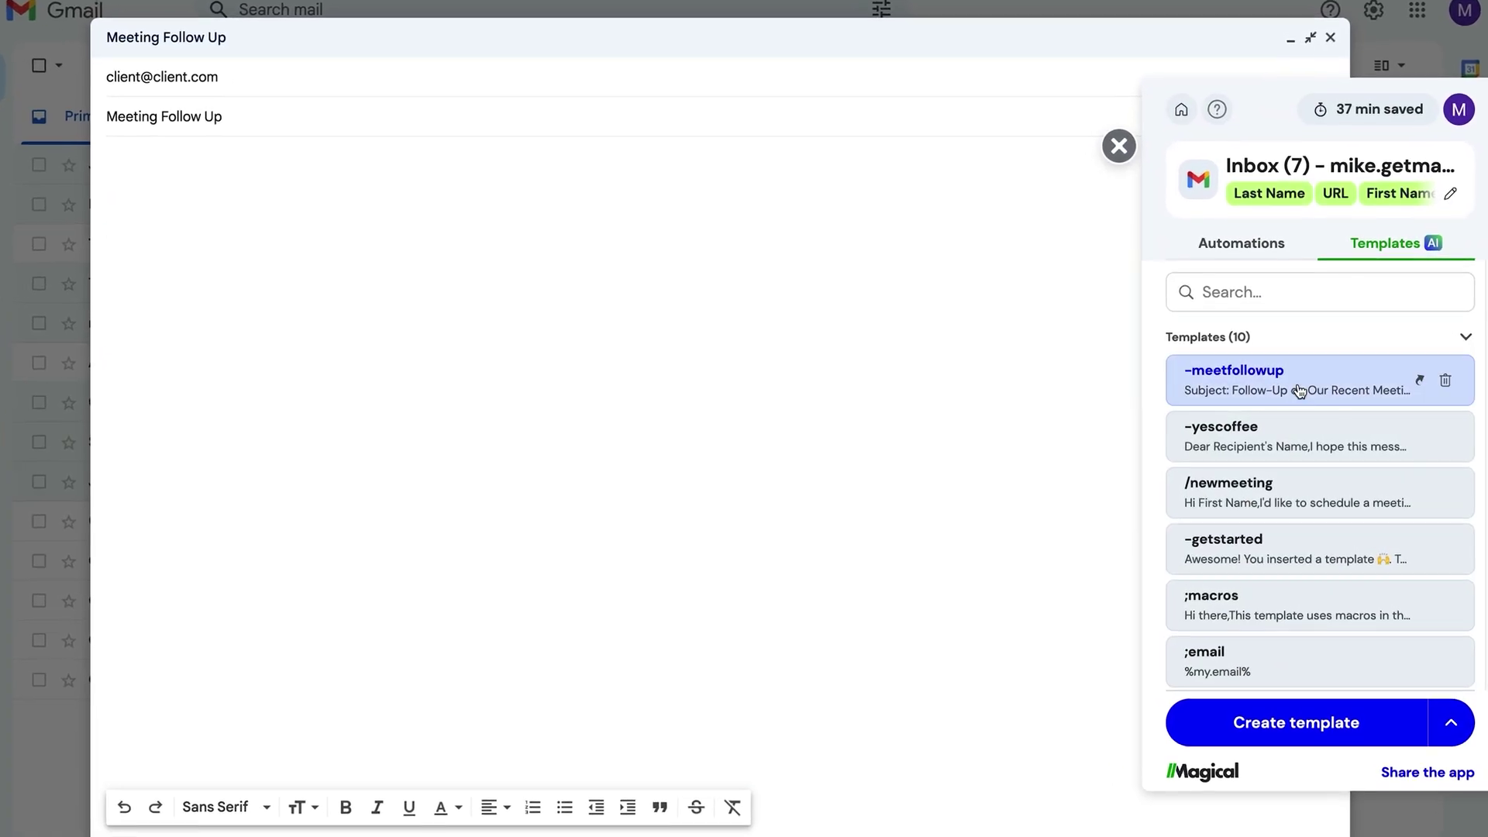
Close the Magical list and call up -meetfollowup by typing // in the draft body
{"action": "left_click", "coordinate": [1119, 146]}
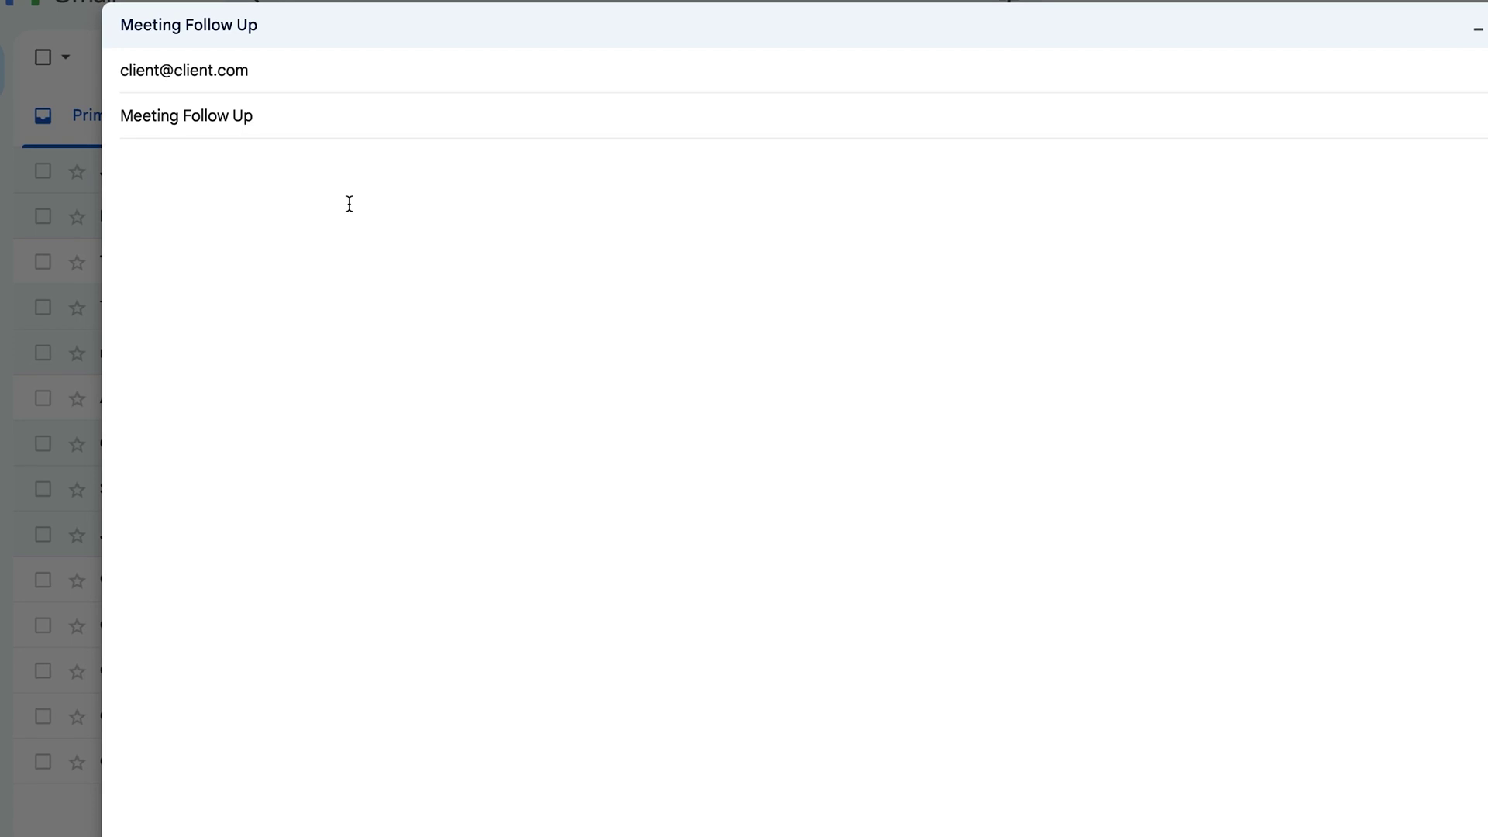
{"action": "type", "text": "/"}
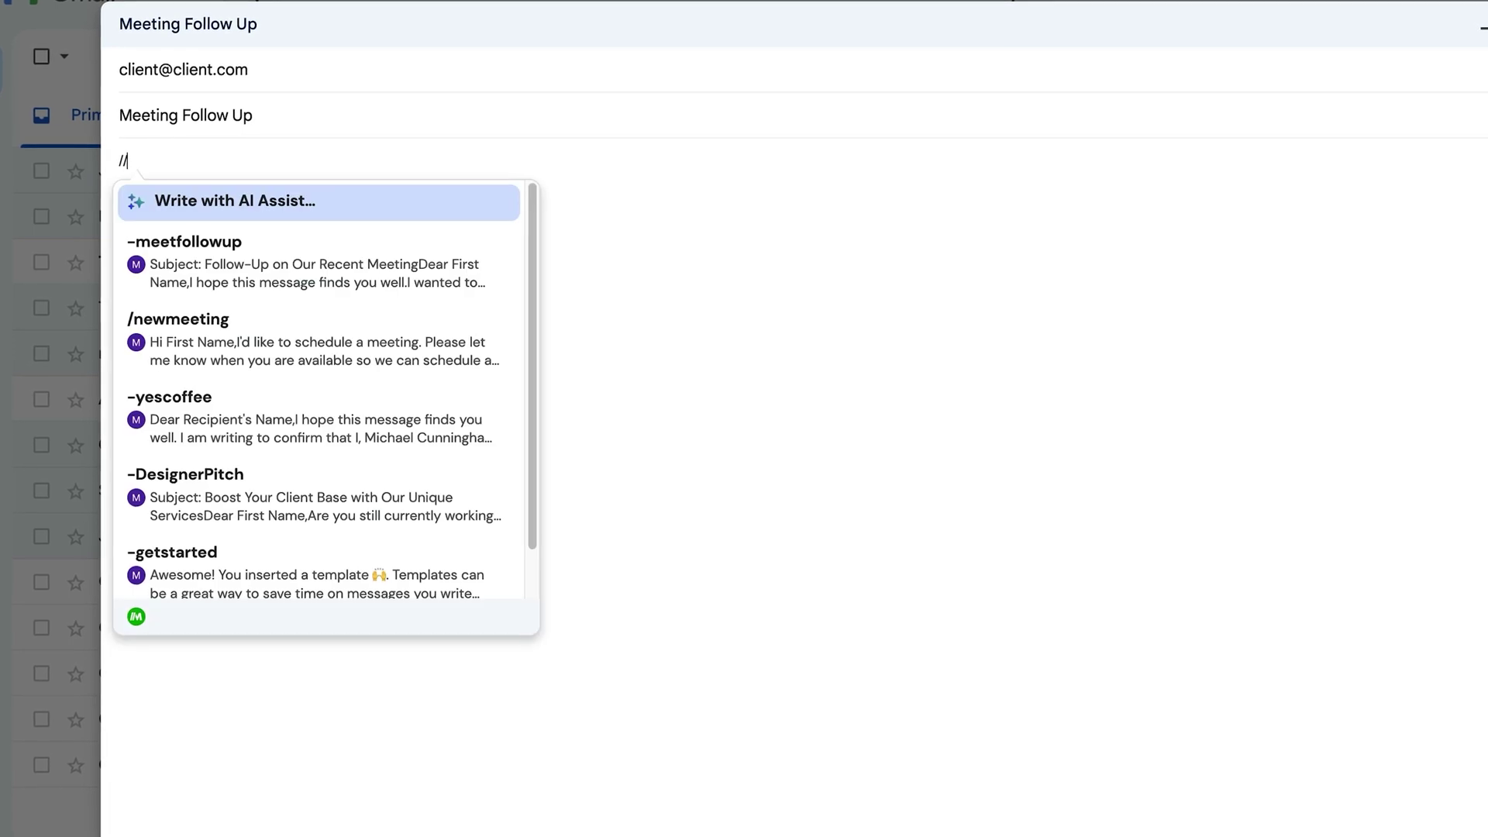
{"action": "left_click", "coordinate": [317, 271]}
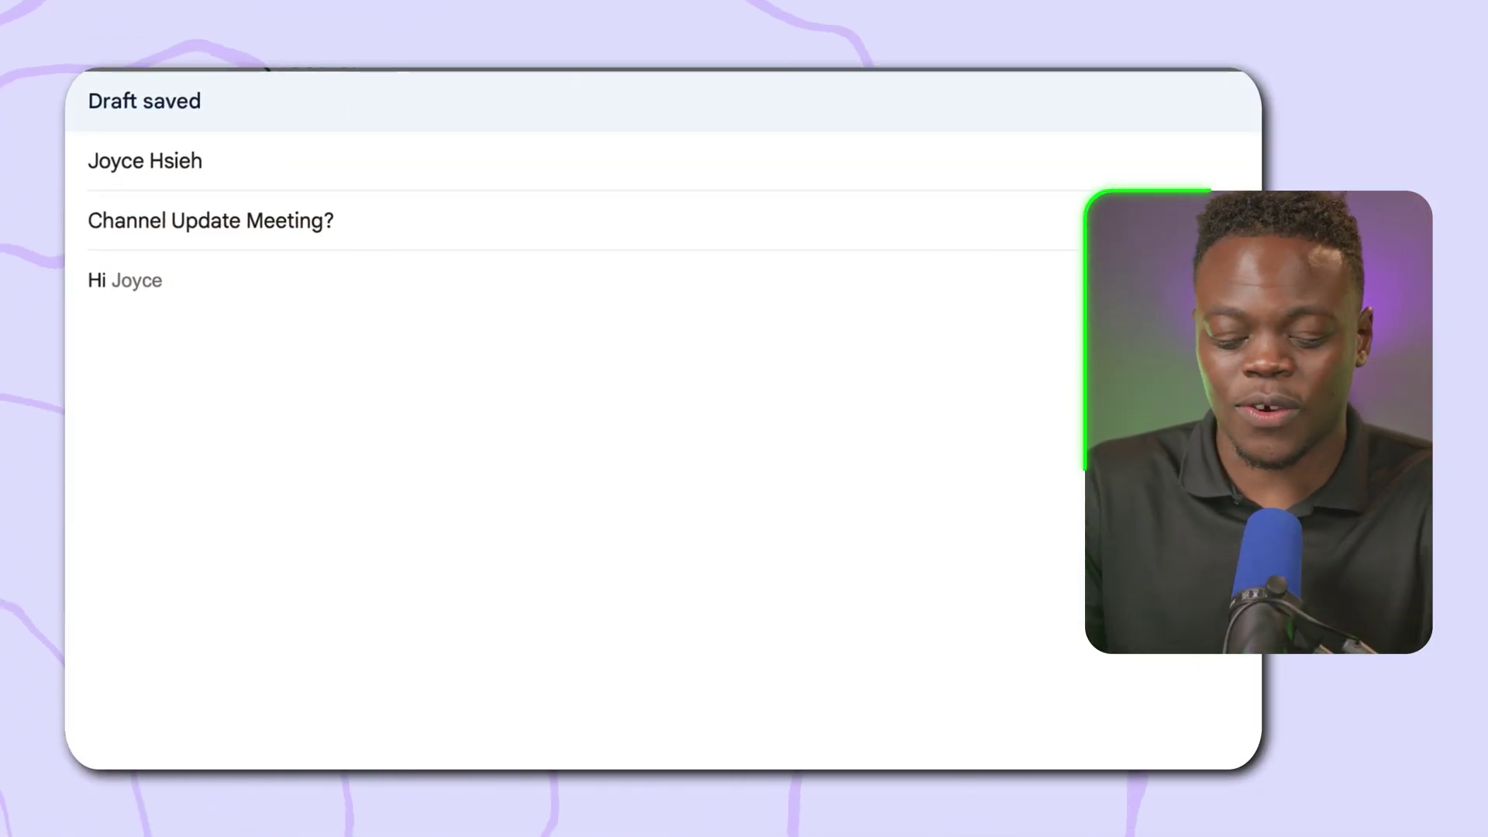
Accept Smart Compose's suggested name after 'Hi', then go to Gmail's full settings page
{"action": "key", "text": "Tab"}
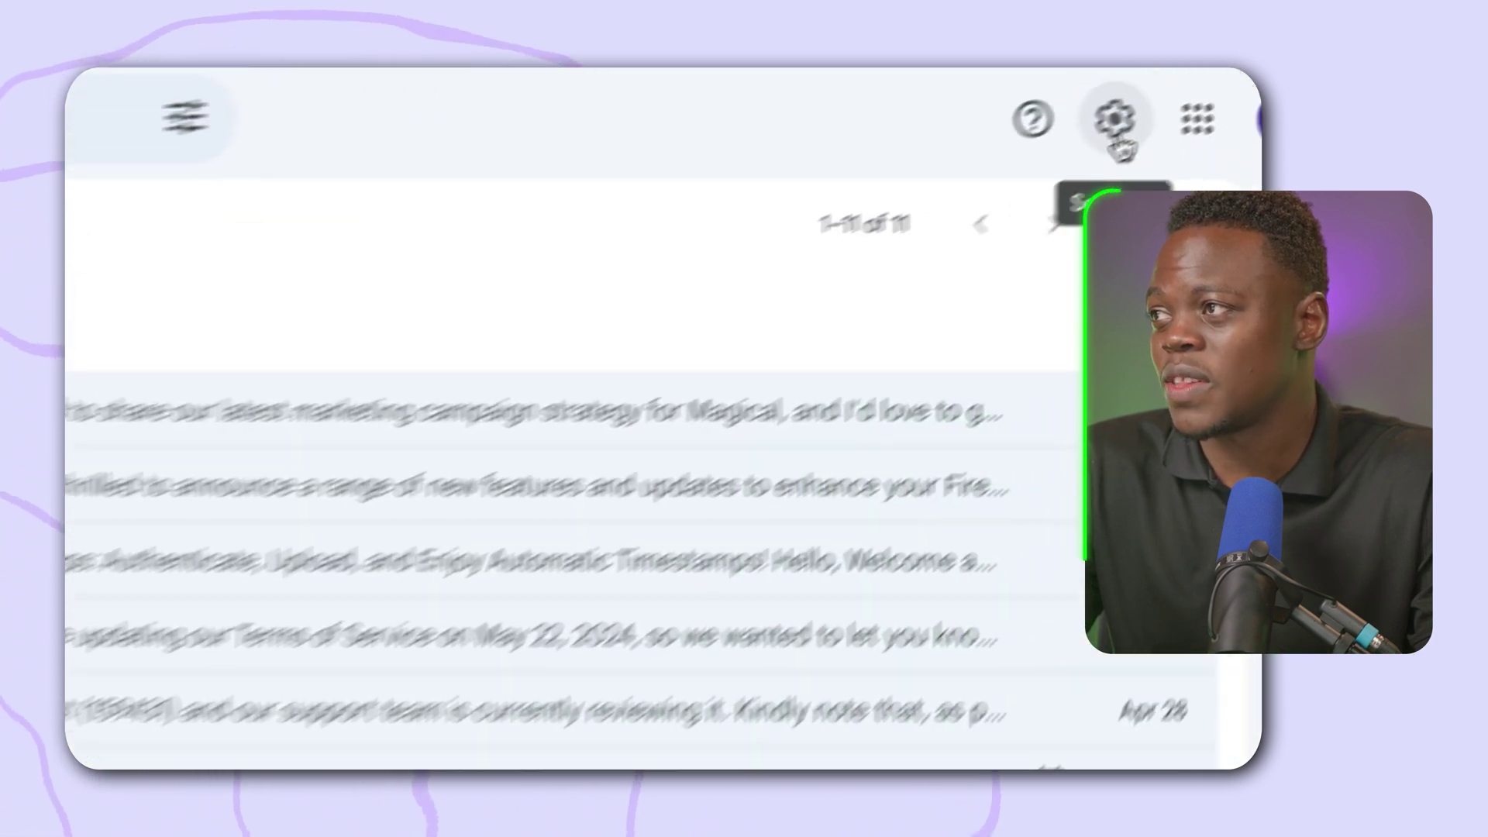
{"action": "left_click", "coordinate": [1117, 118]}
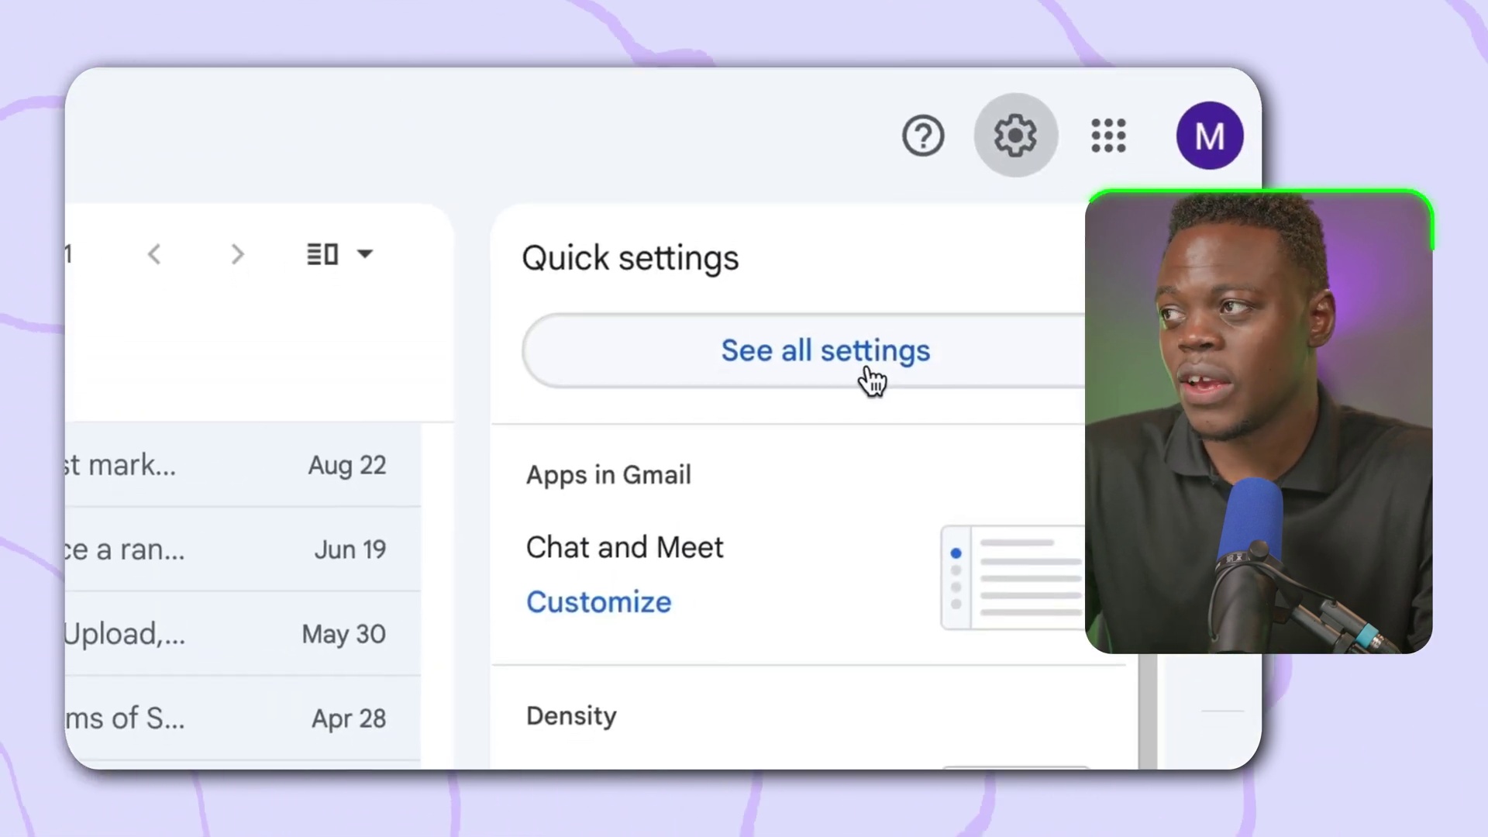
{"action": "left_click", "coordinate": [869, 392]}
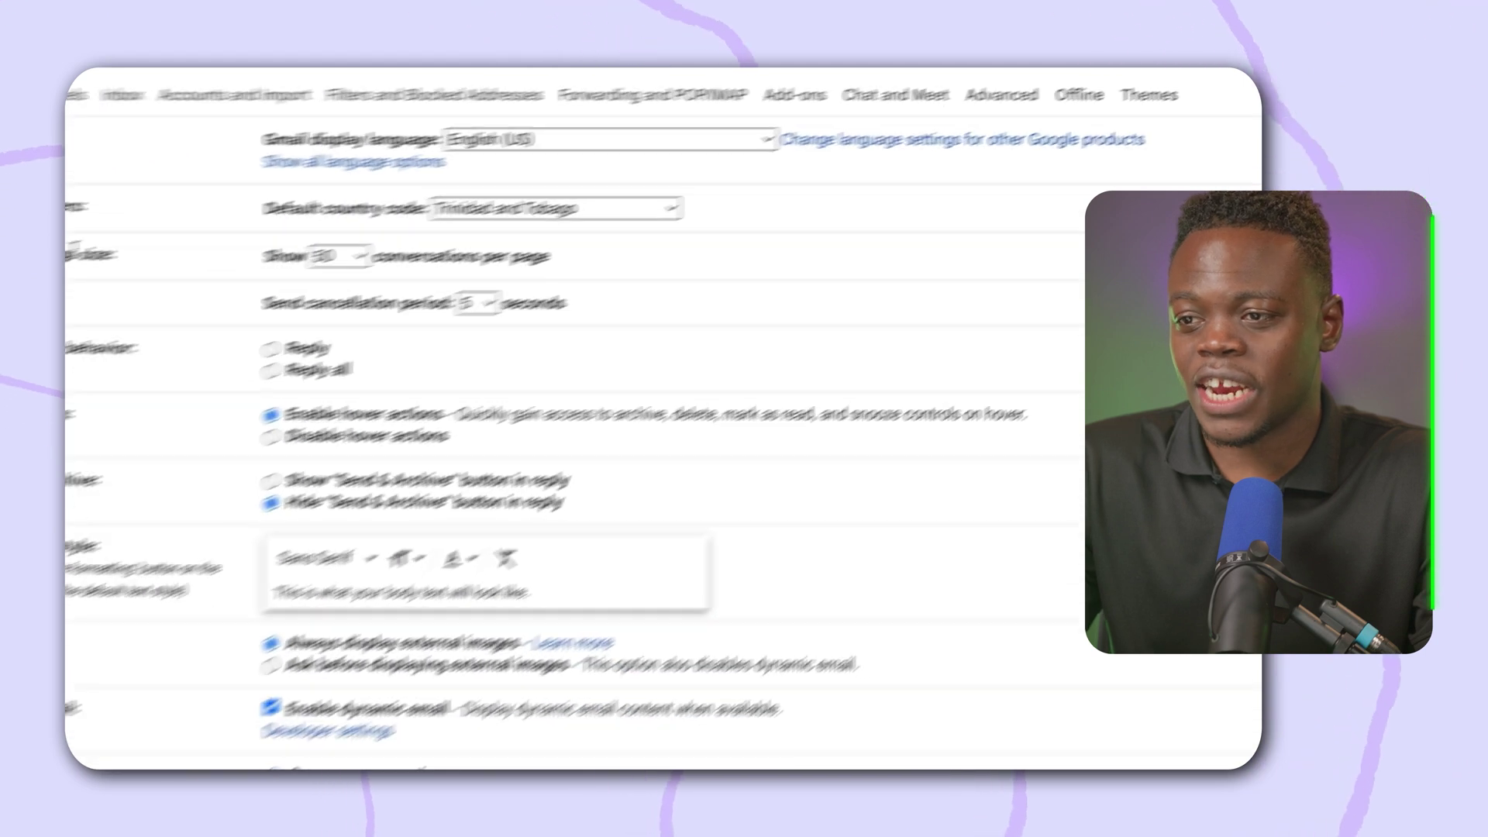
{"action": "scroll", "coordinate": [234, 375], "scroll_direction": "down", "scroll_amount": 10}
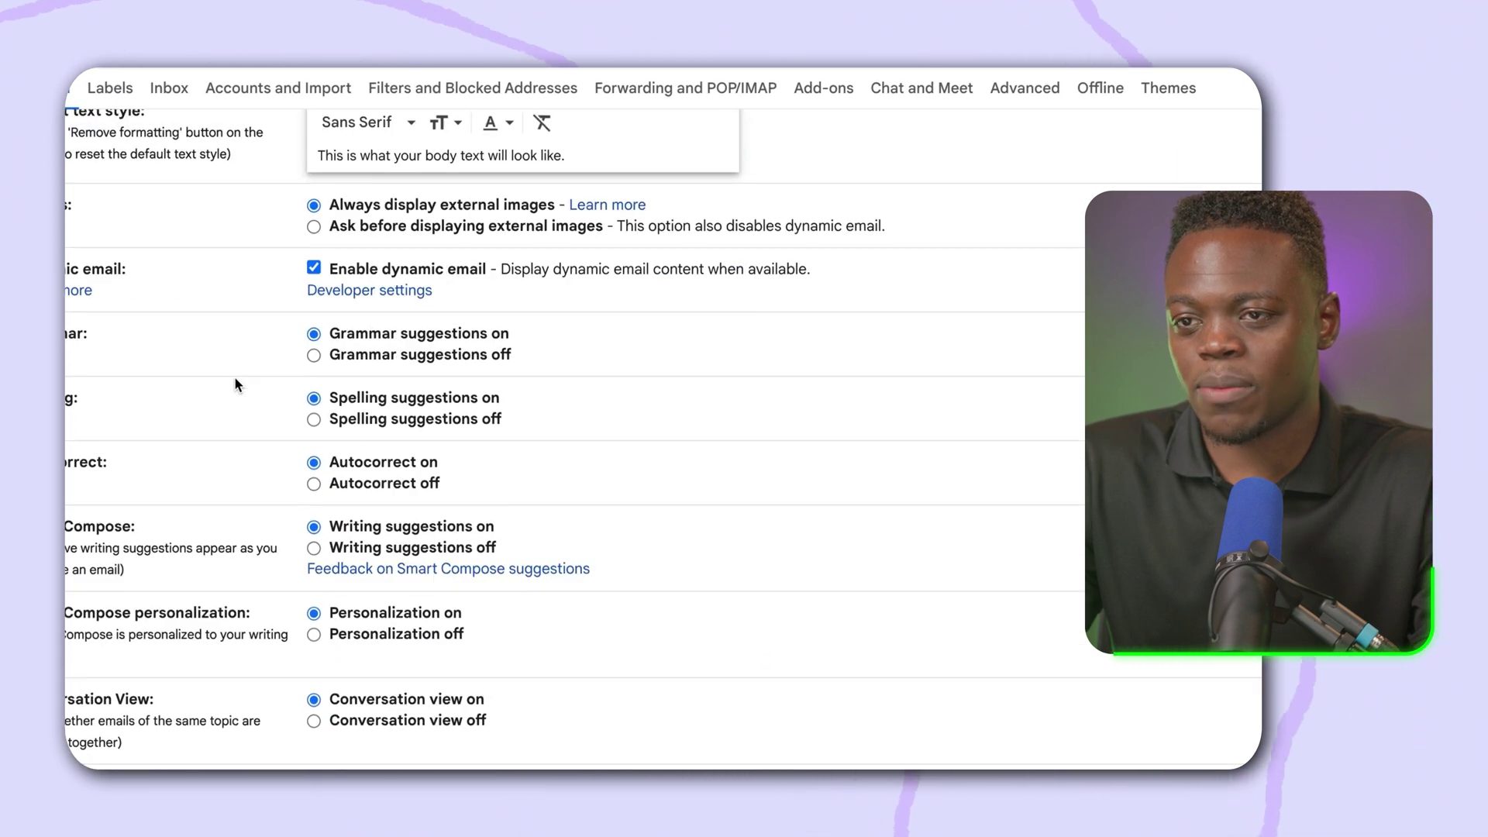
{"action": "scroll", "coordinate": [234, 375], "scroll_direction": "down", "scroll_amount": 4}
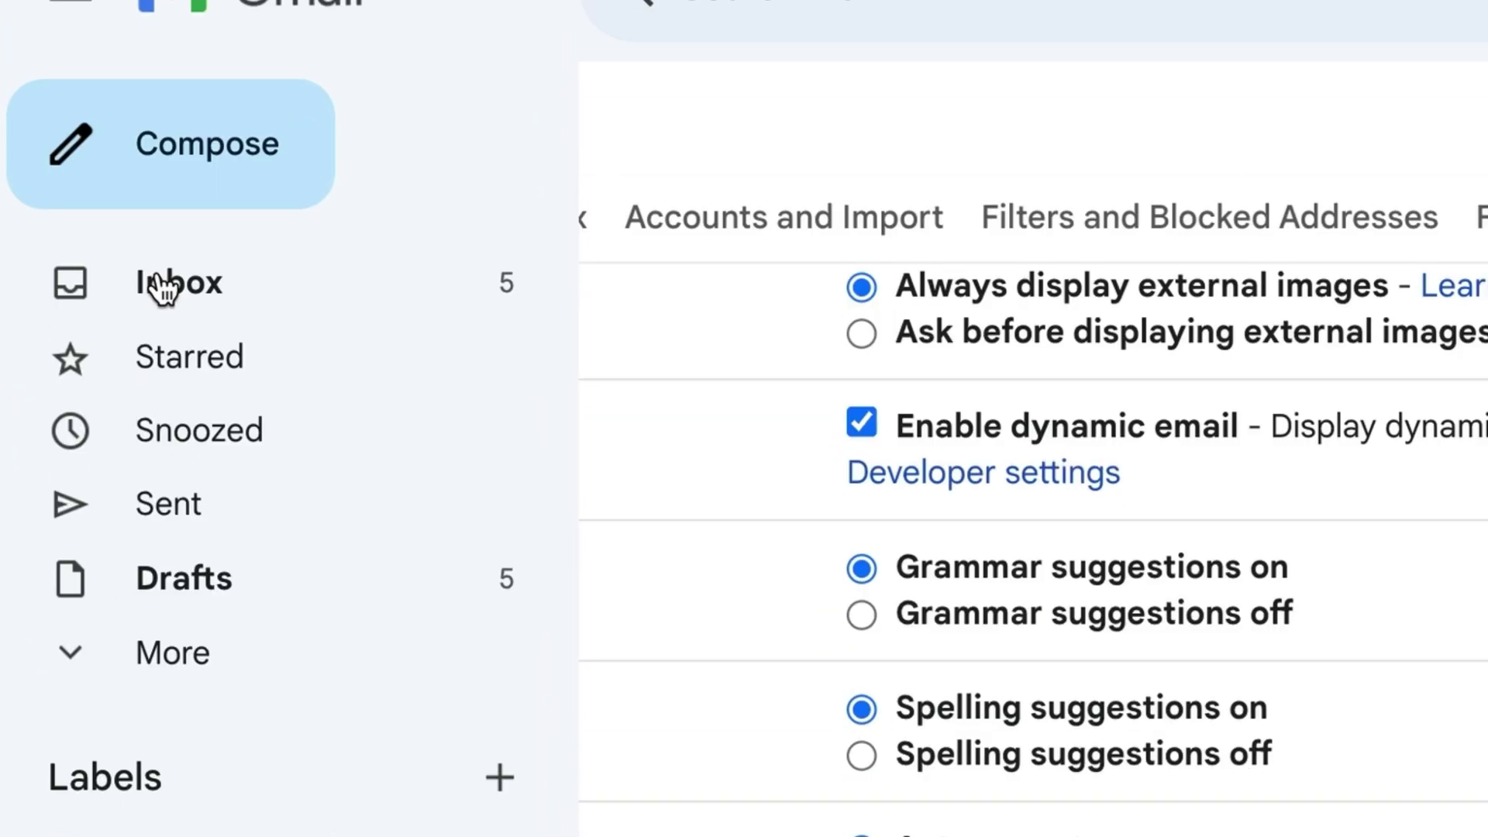
{"action": "left_click", "coordinate": [158, 287]}
Open the Meeting Request email and reply with 'Yes, I will be available at that time.'
{"action": "left_click", "coordinate": [688, 193]}
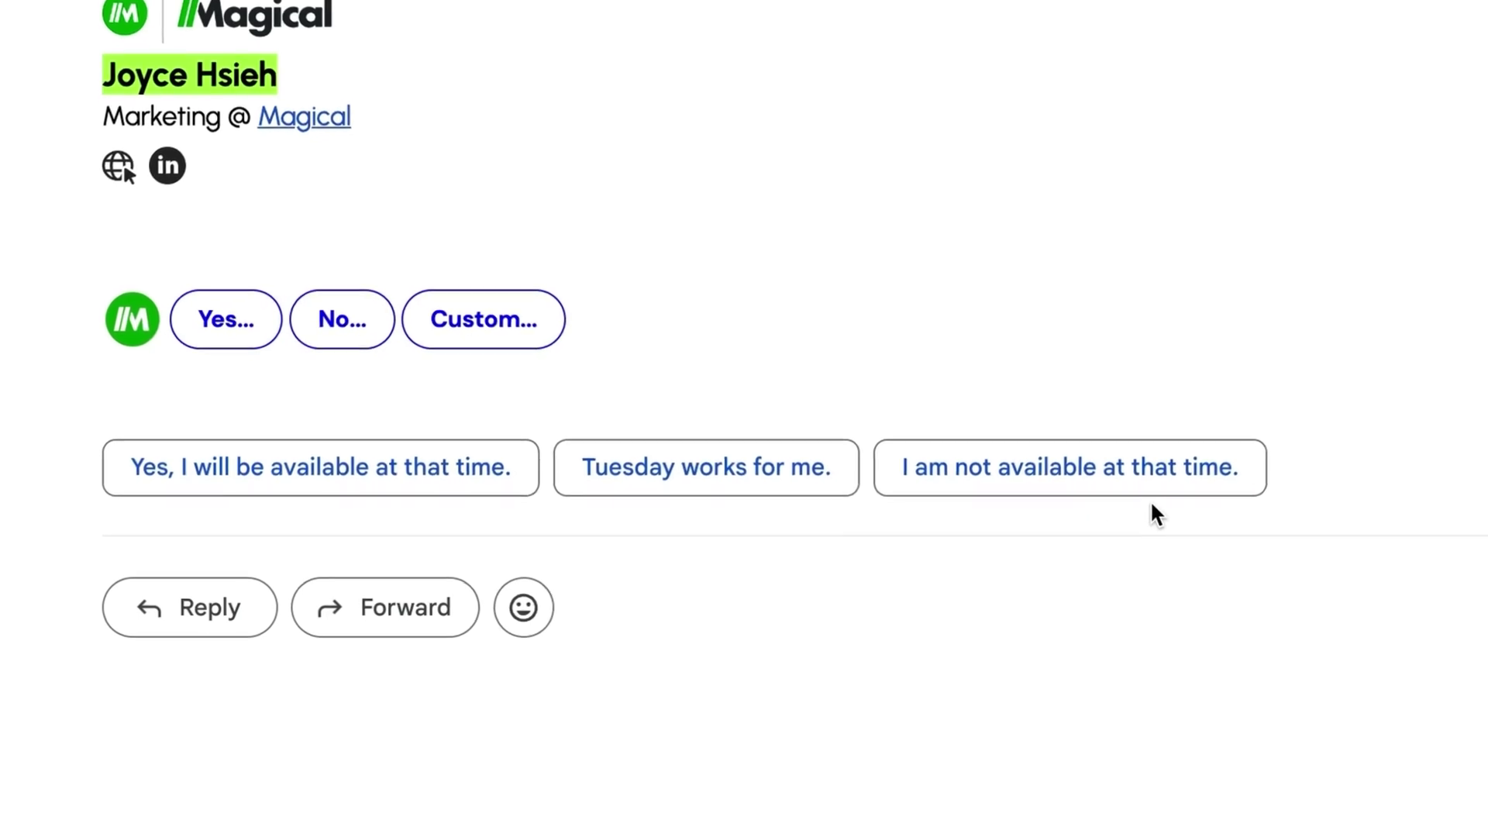
{"action": "left_click", "coordinate": [432, 471]}
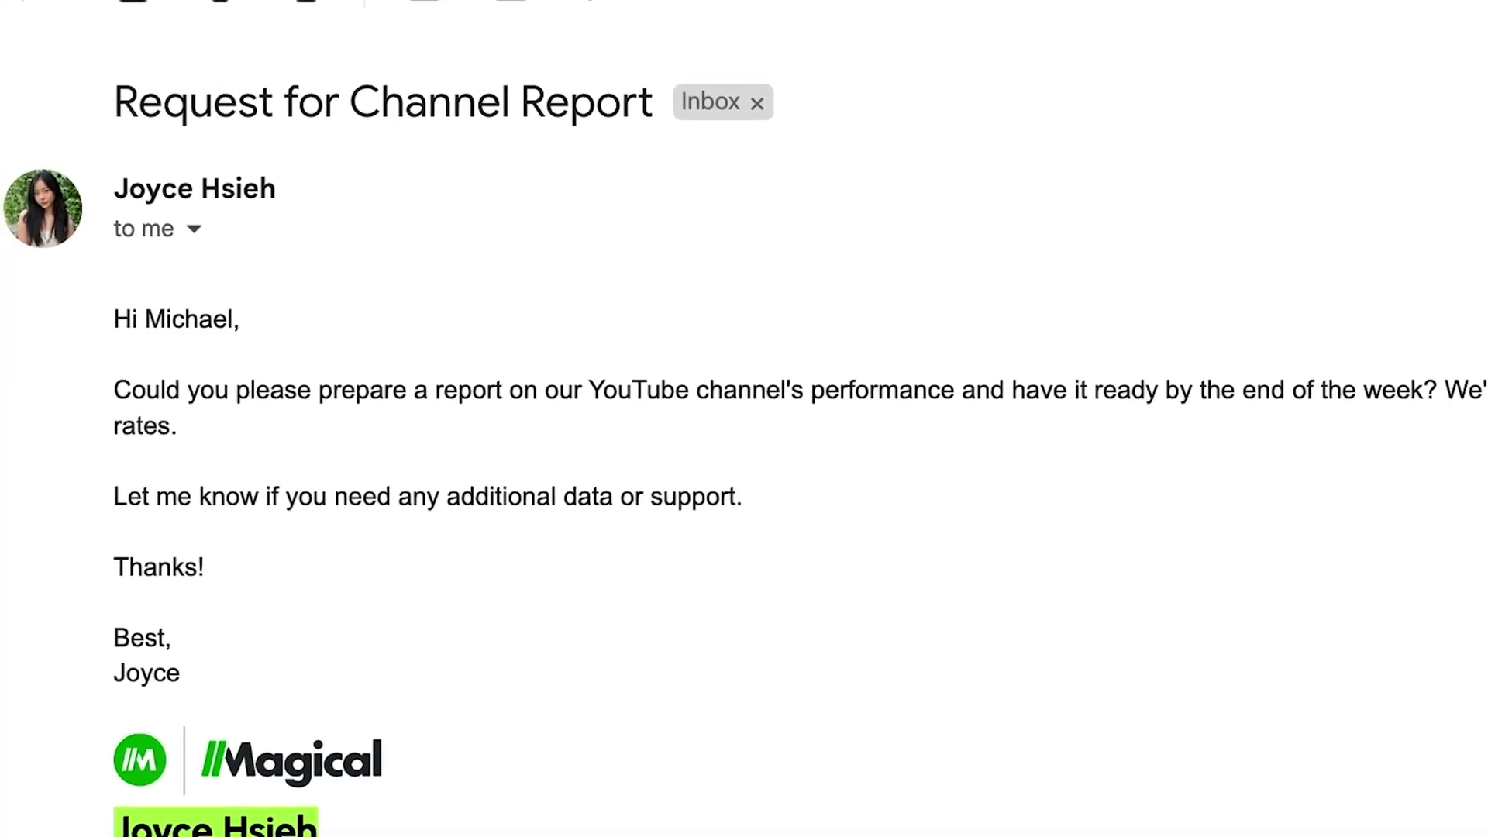
Ask Magical for a custom reply: 'Write an email promising delivery by Friday noon'
{"action": "scroll", "coordinate": [746, 369], "scroll_direction": "down", "scroll_amount": 5}
{"action": "left_click", "coordinate": [526, 409]}
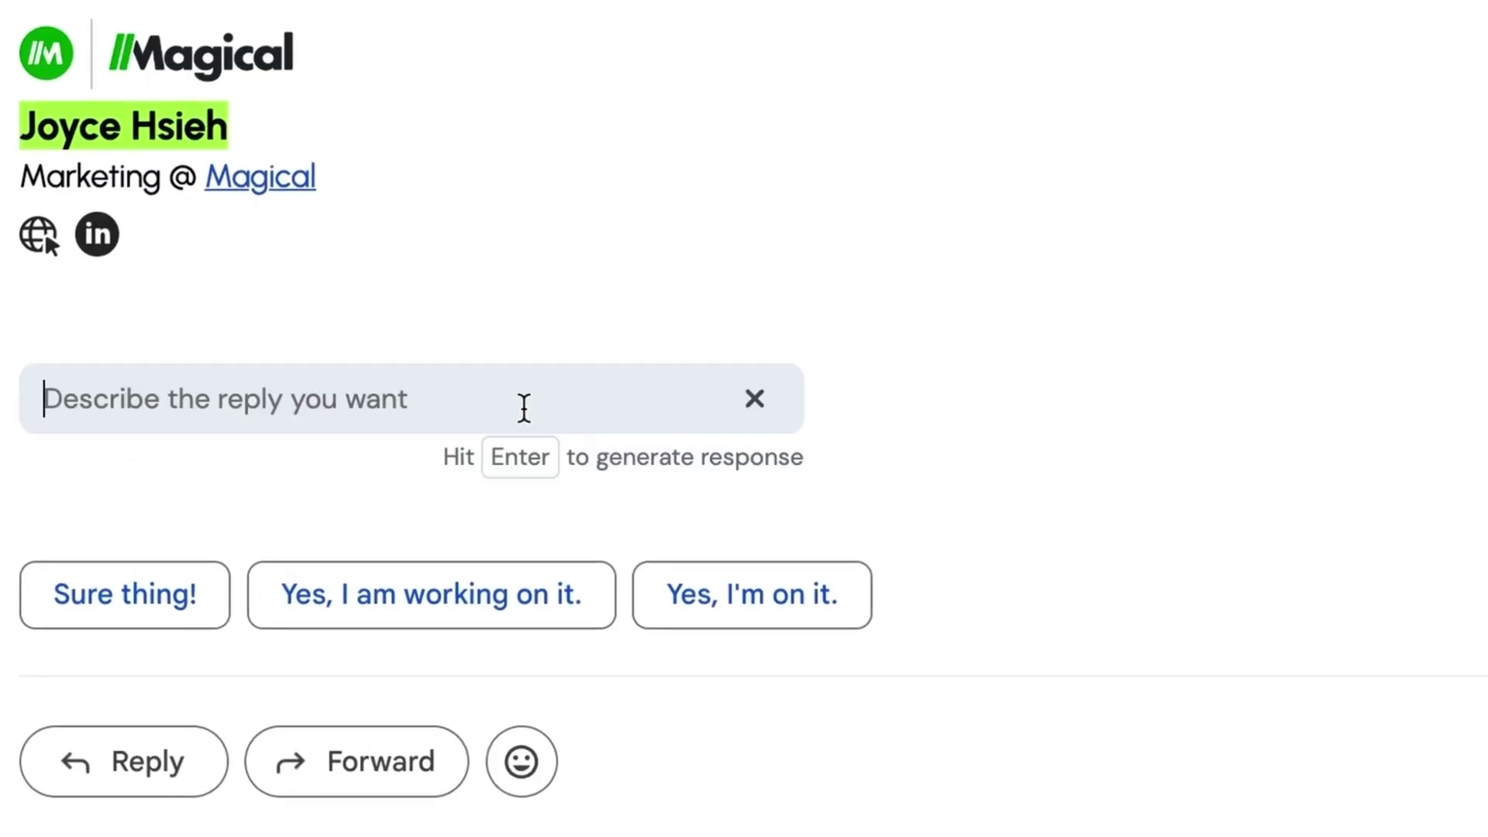
{"action": "type", "text": "Write an email promising delivery by Friday noon"}
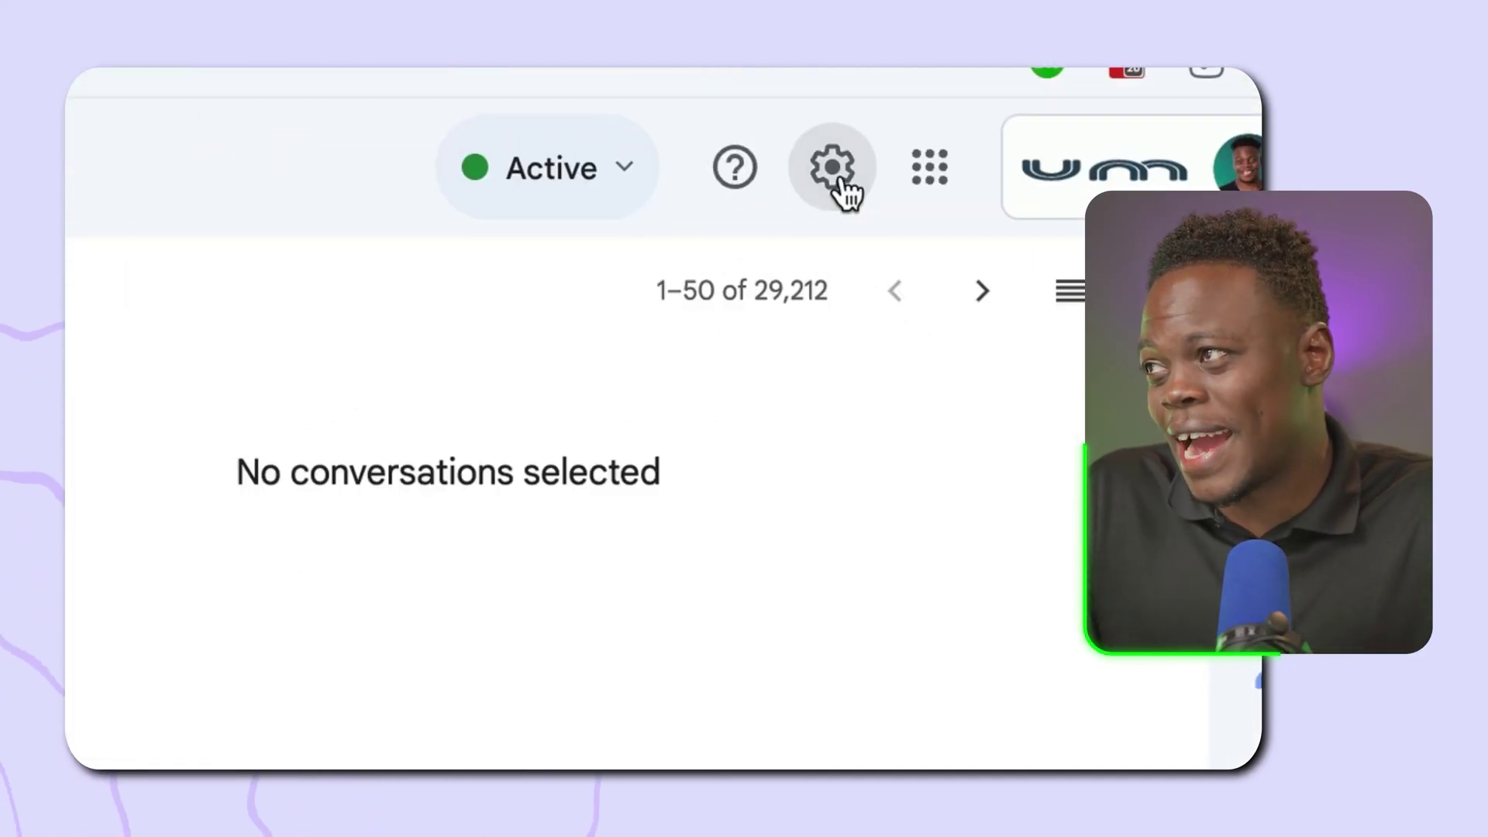
Go to Settings' Filters and Blocked Addresses tab and start creating a new filter
{"action": "left_click", "coordinate": [842, 185]}
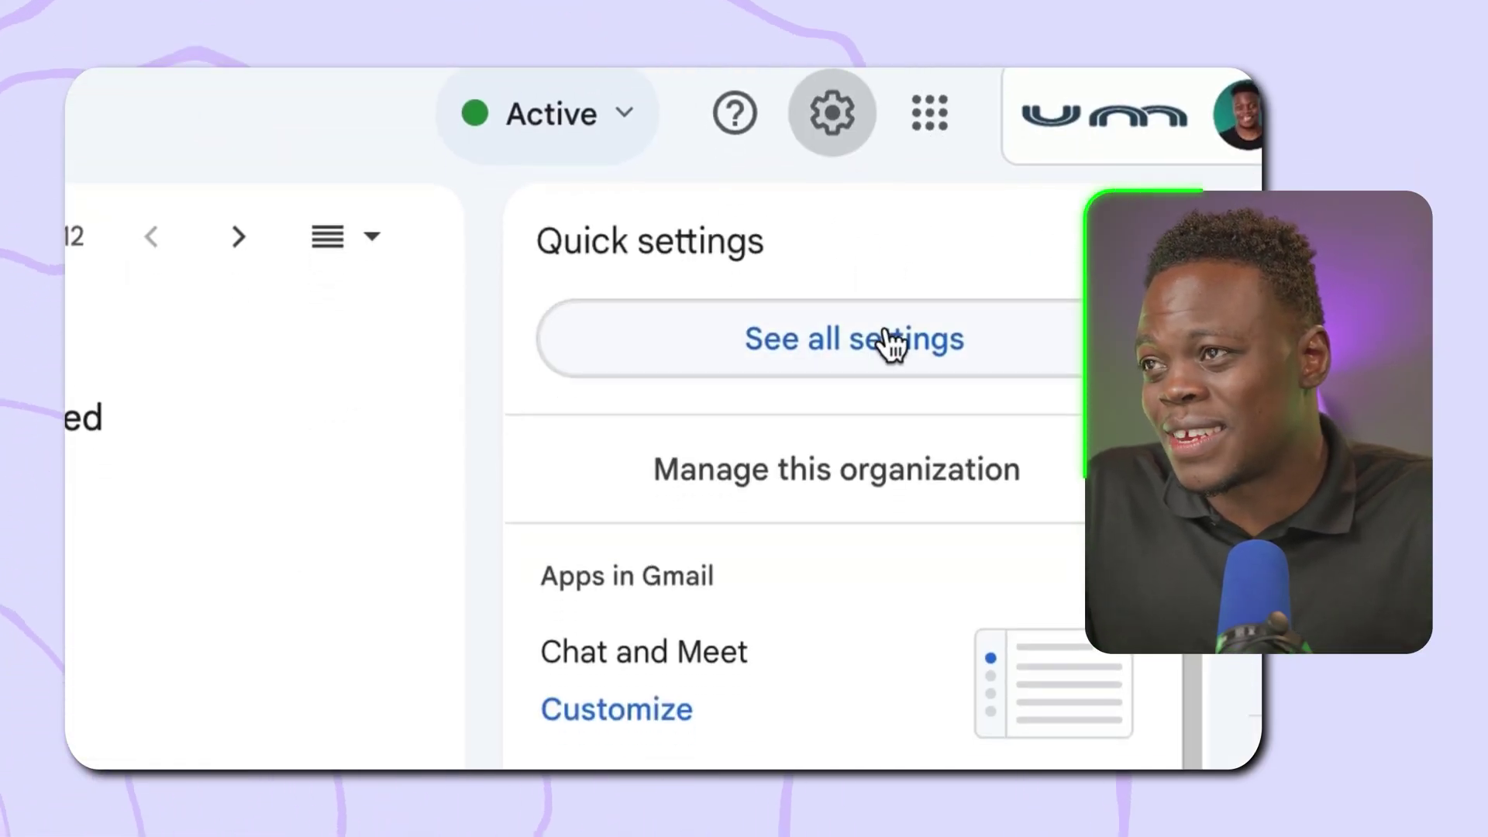
{"action": "left_click", "coordinate": [892, 343]}
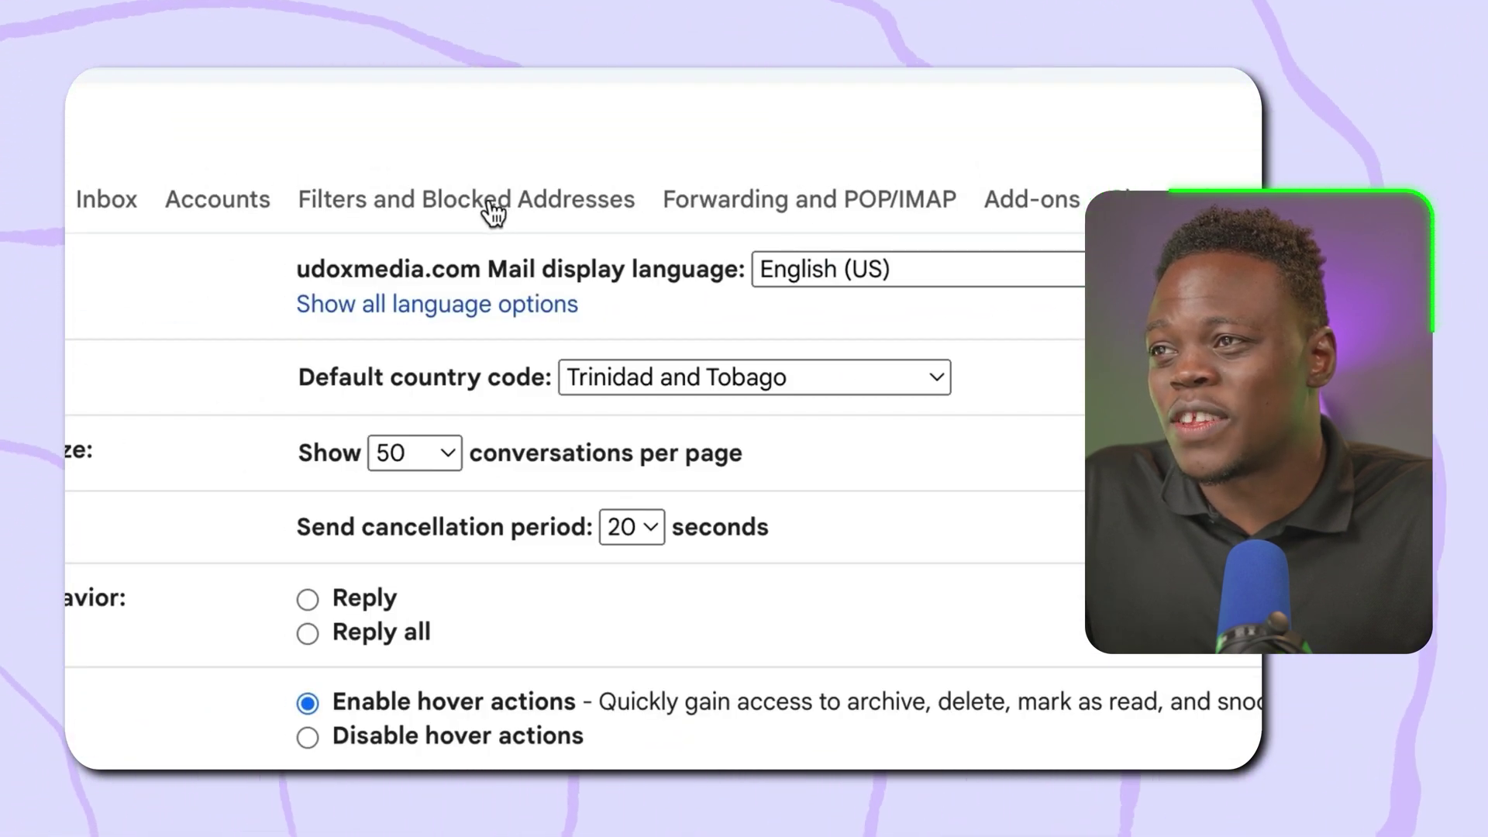
{"action": "left_click", "coordinate": [490, 203]}
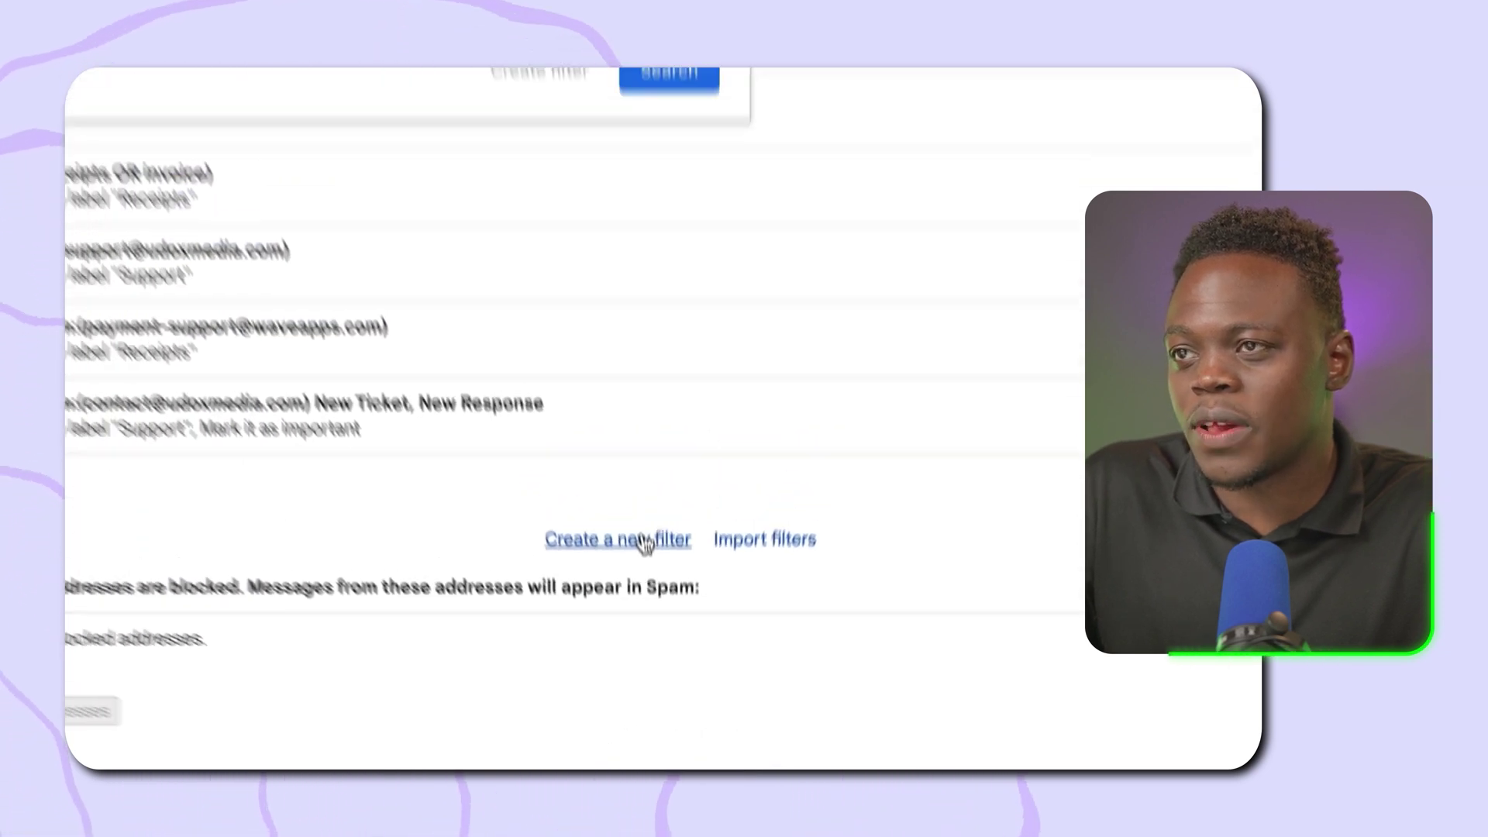
{"action": "left_click", "coordinate": [644, 543]}
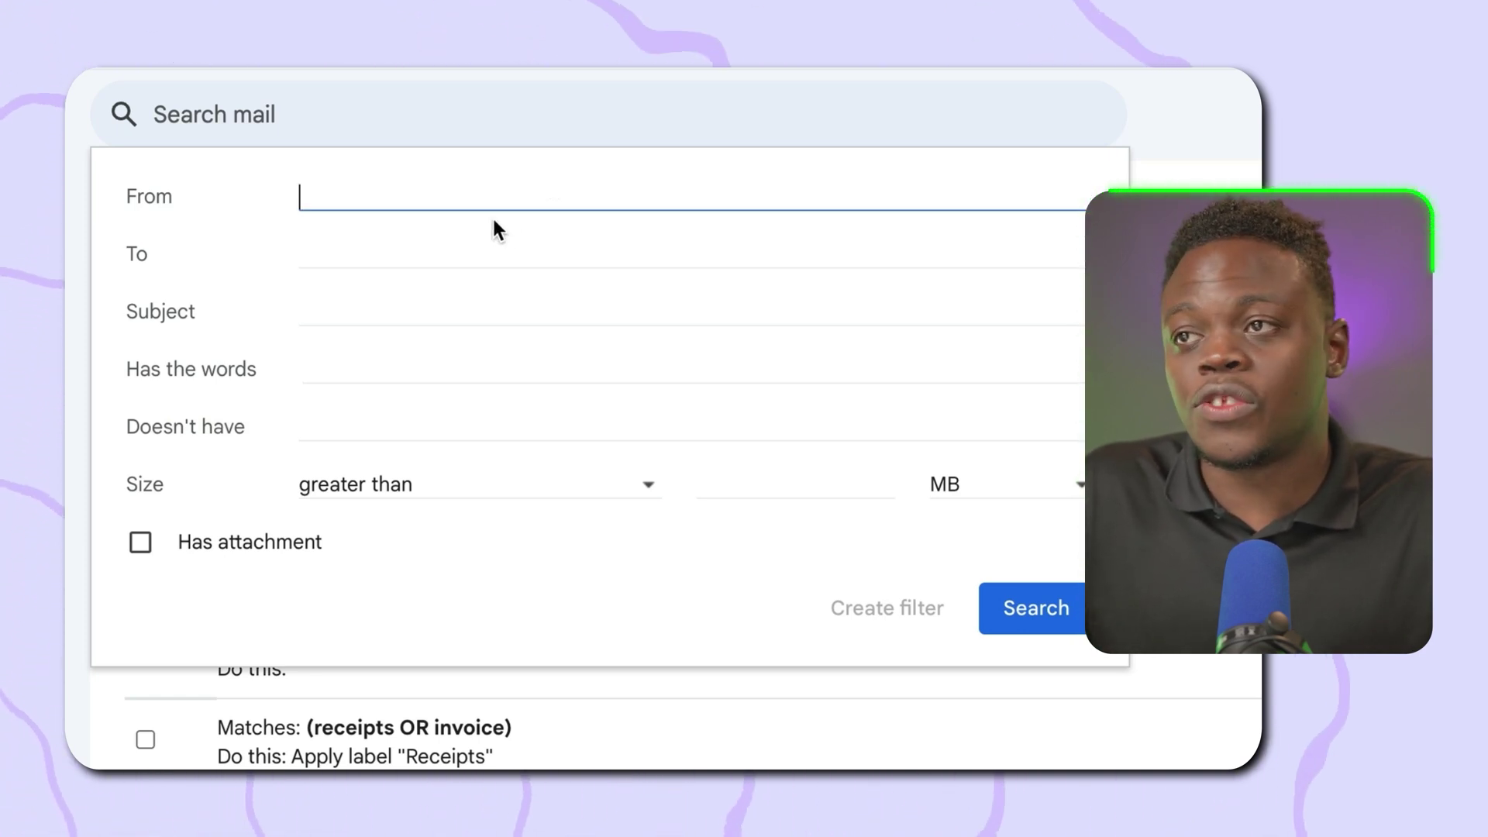
Review the To, Subject, attachment and MB size criteria, then add 'OR payments' to the receipts filter
{"action": "left_click", "coordinate": [447, 258]}
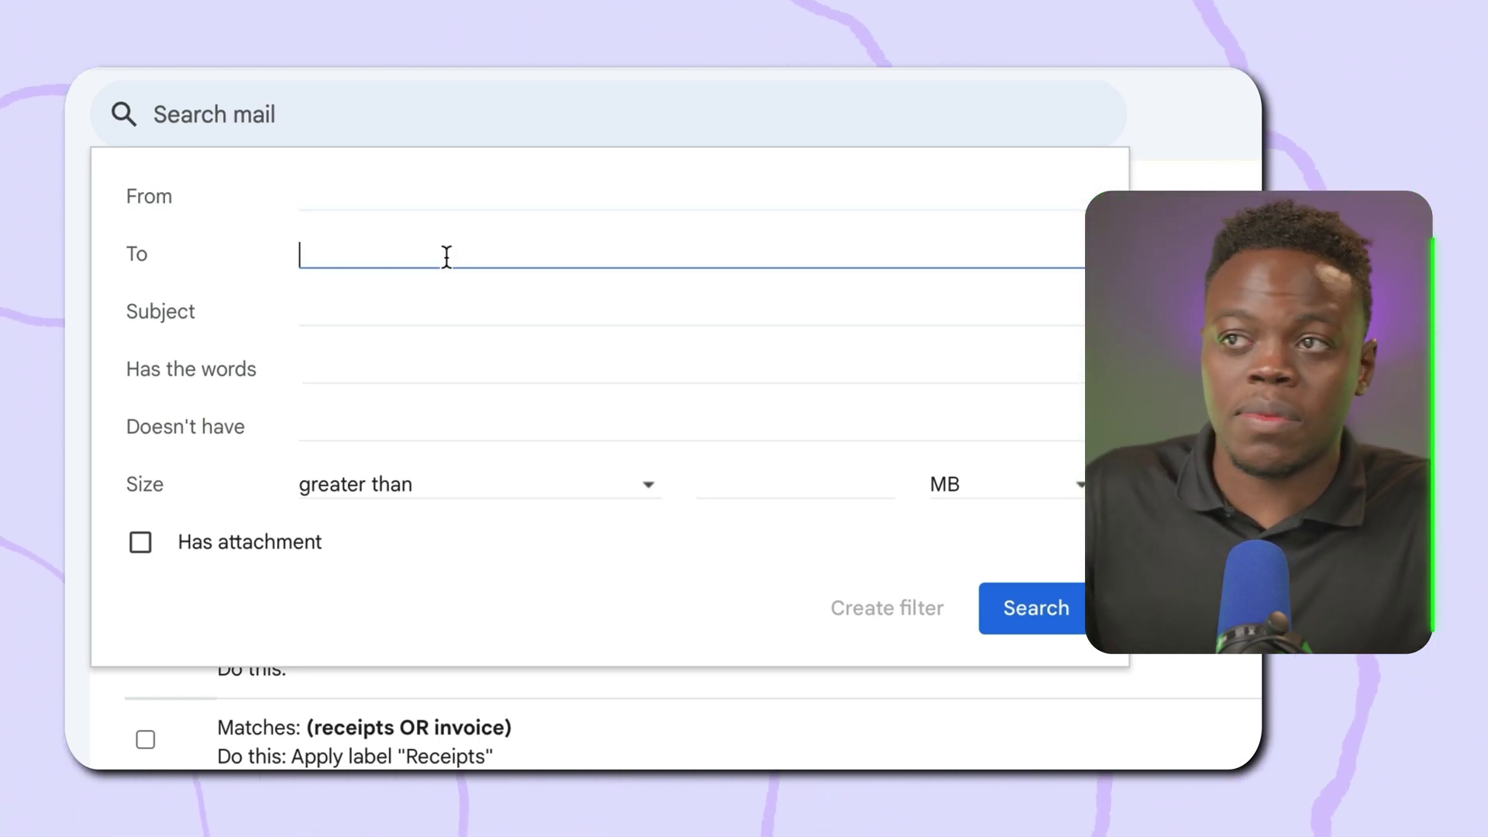
{"action": "left_click", "coordinate": [373, 321]}
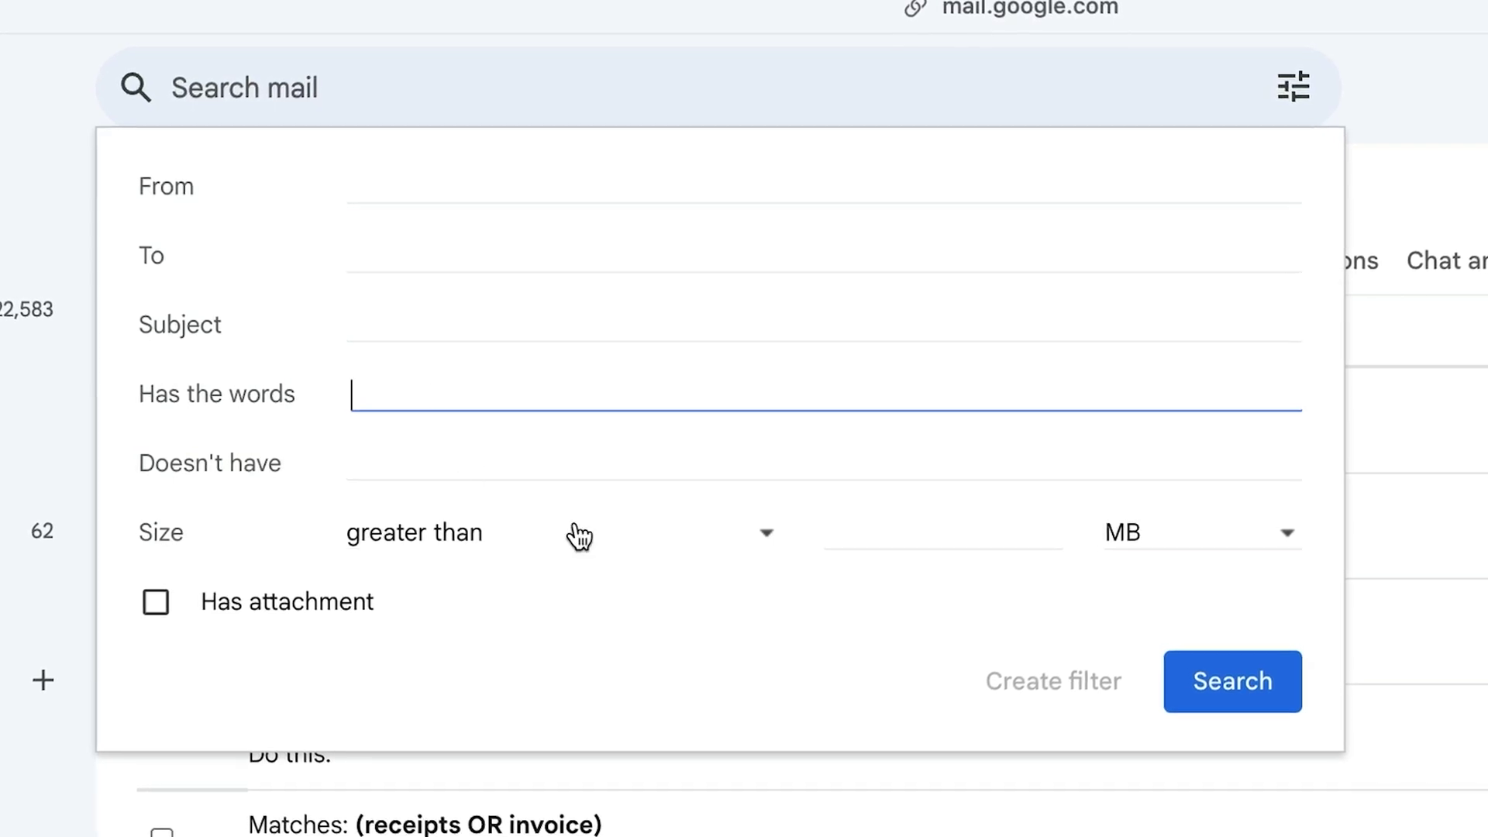
{"action": "left_click", "coordinate": [155, 604]}
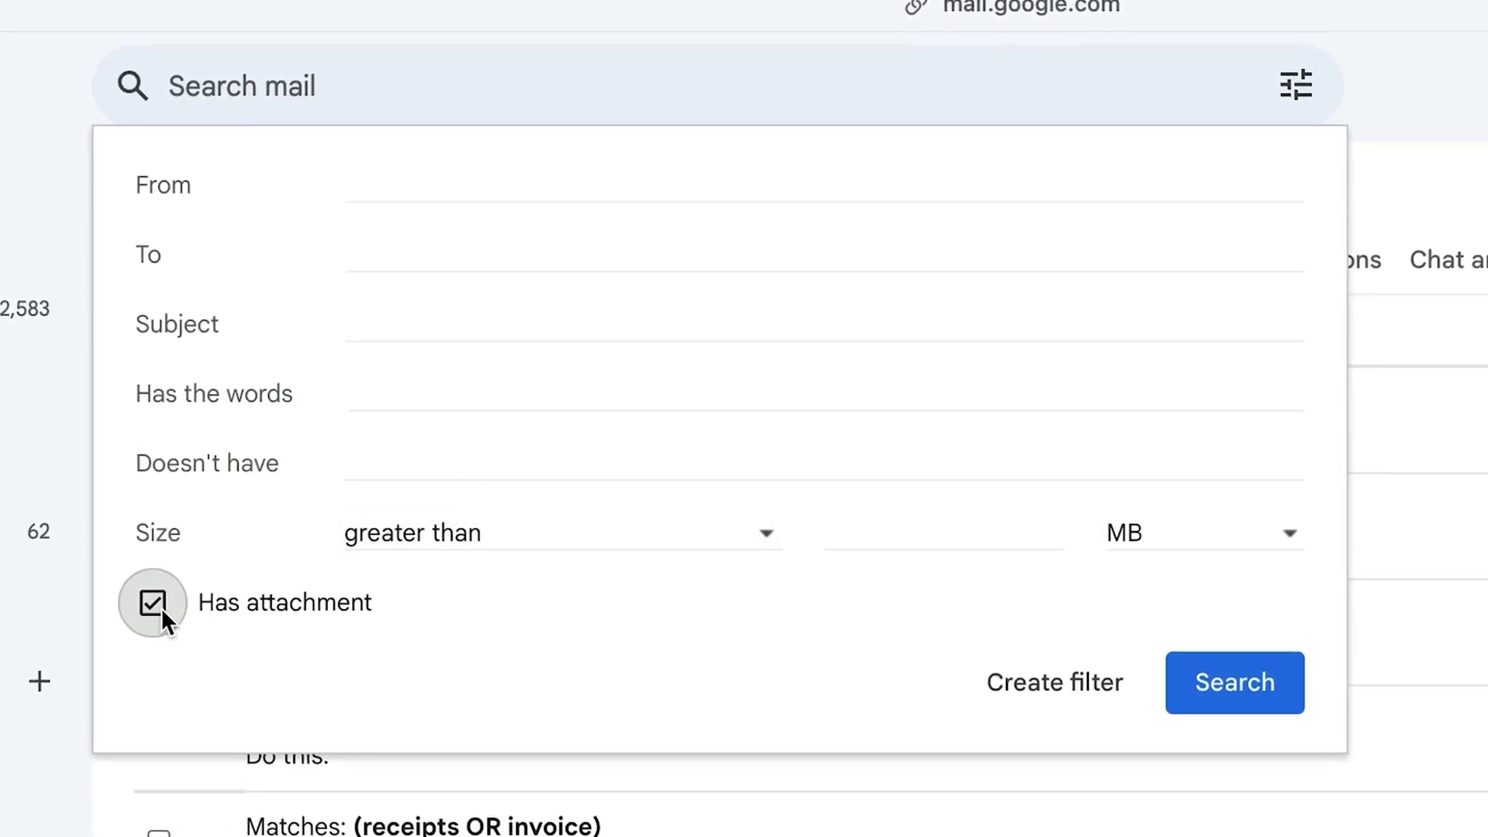
{"action": "left_click", "coordinate": [1248, 542]}
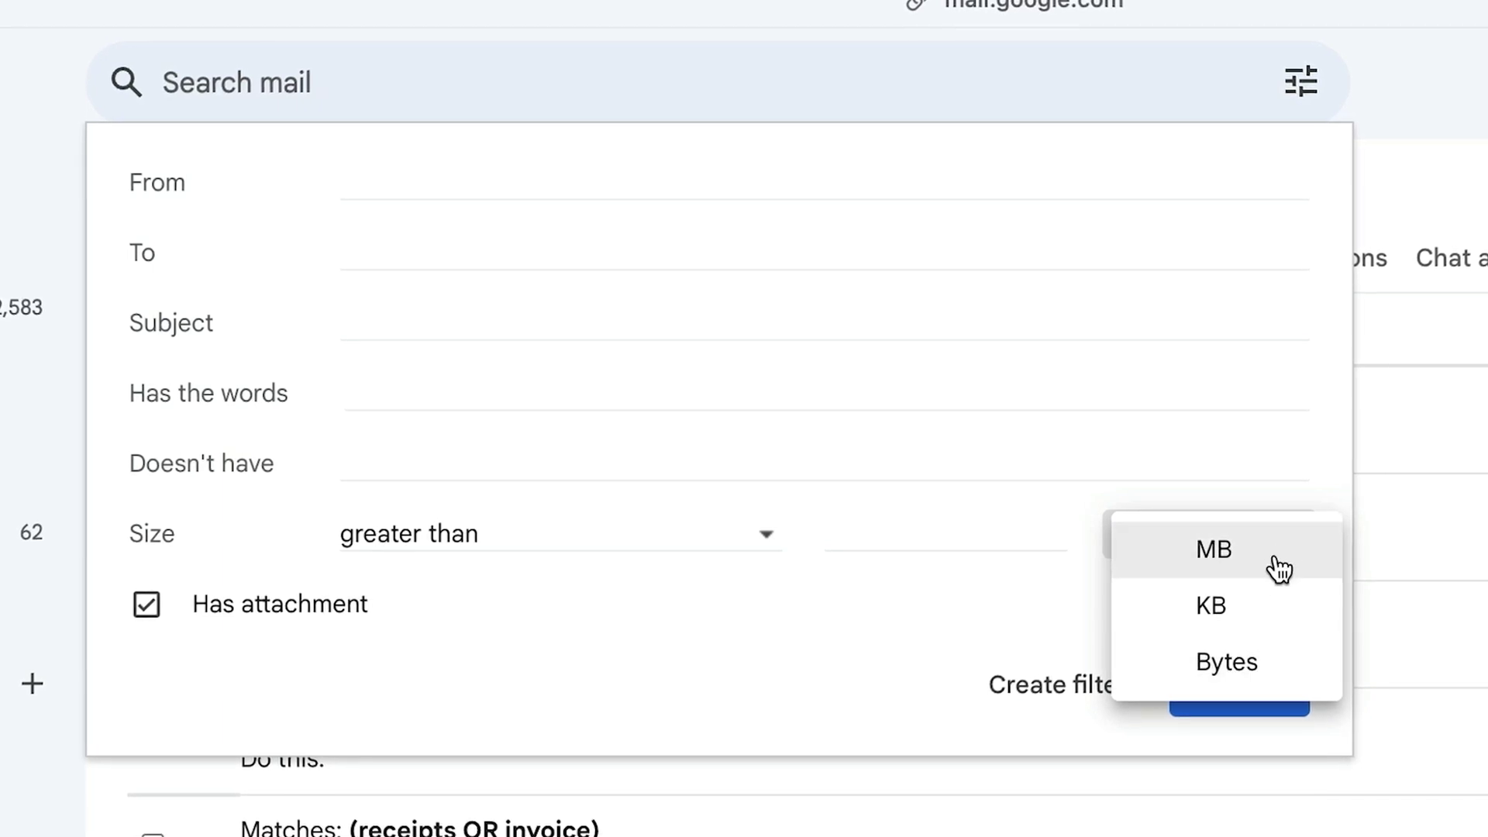
{"action": "left_click", "coordinate": [852, 598]}
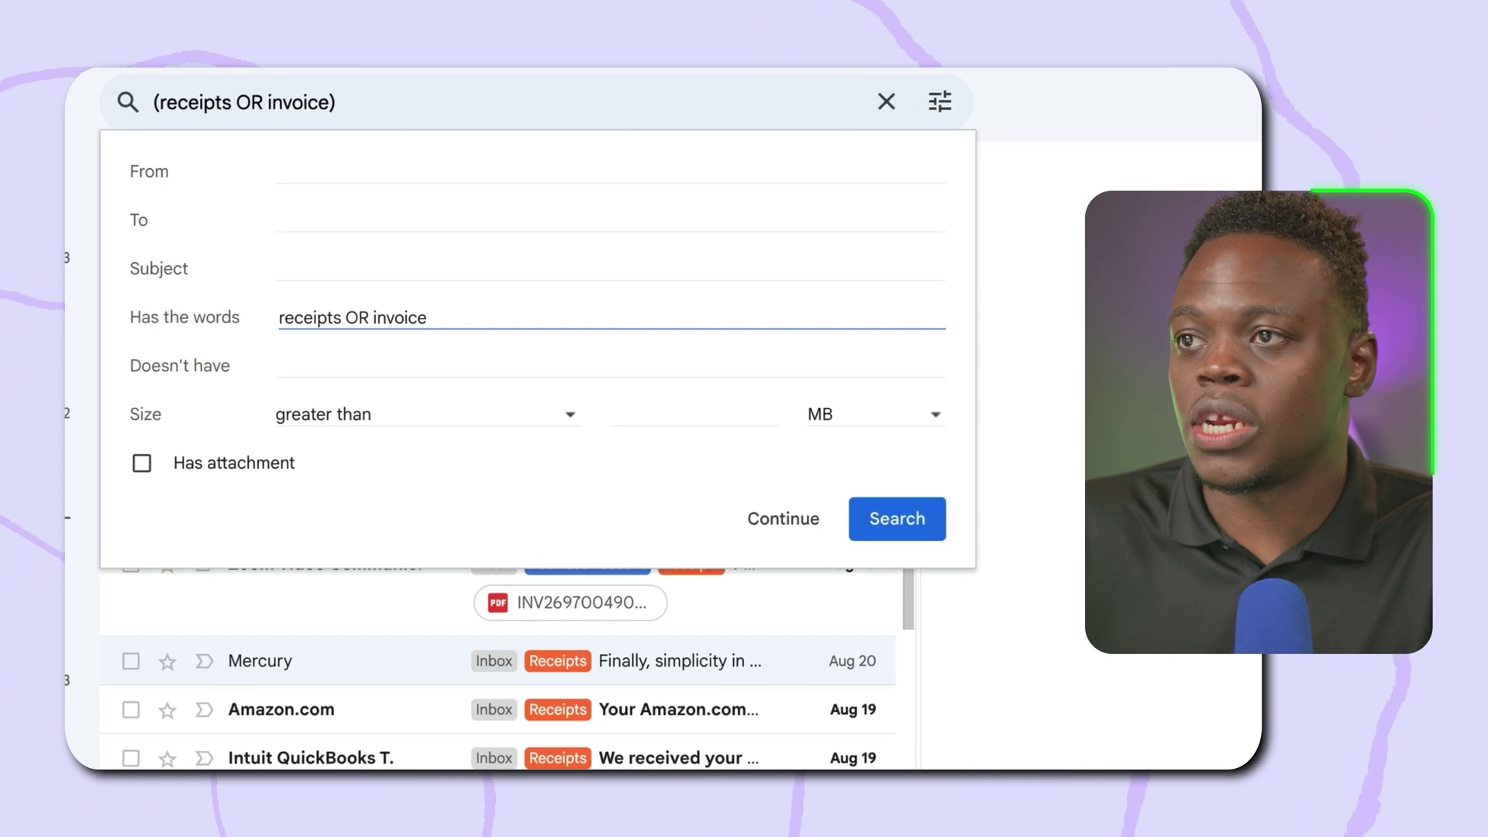
{"action": "type", "text": "OR "}
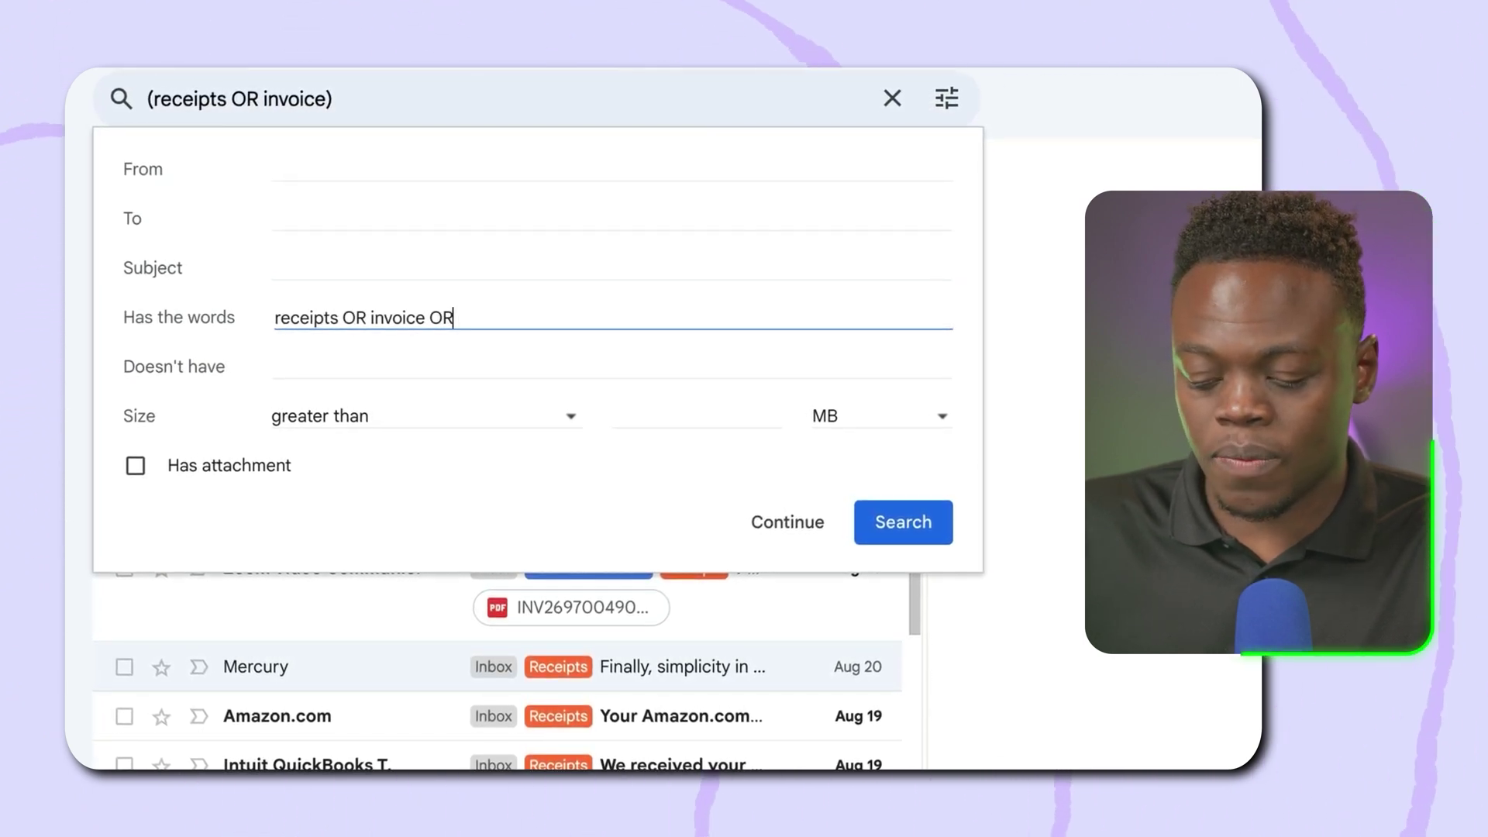
{"action": "type", "text": "payments"}
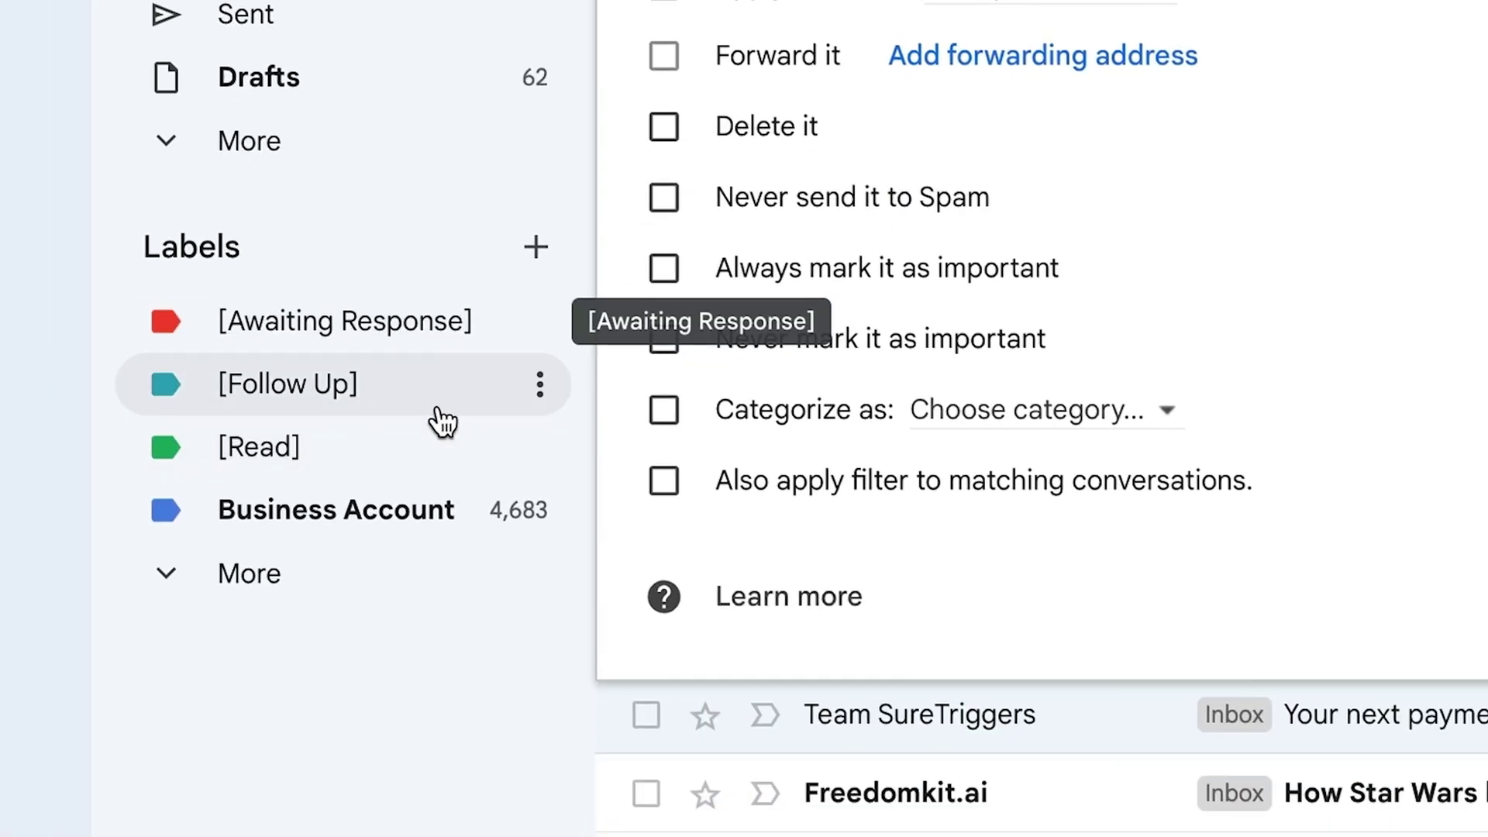
Apply the Receipts label and save the receipts OR invoice OR payments filter
{"action": "left_click", "coordinate": [487, 343]}
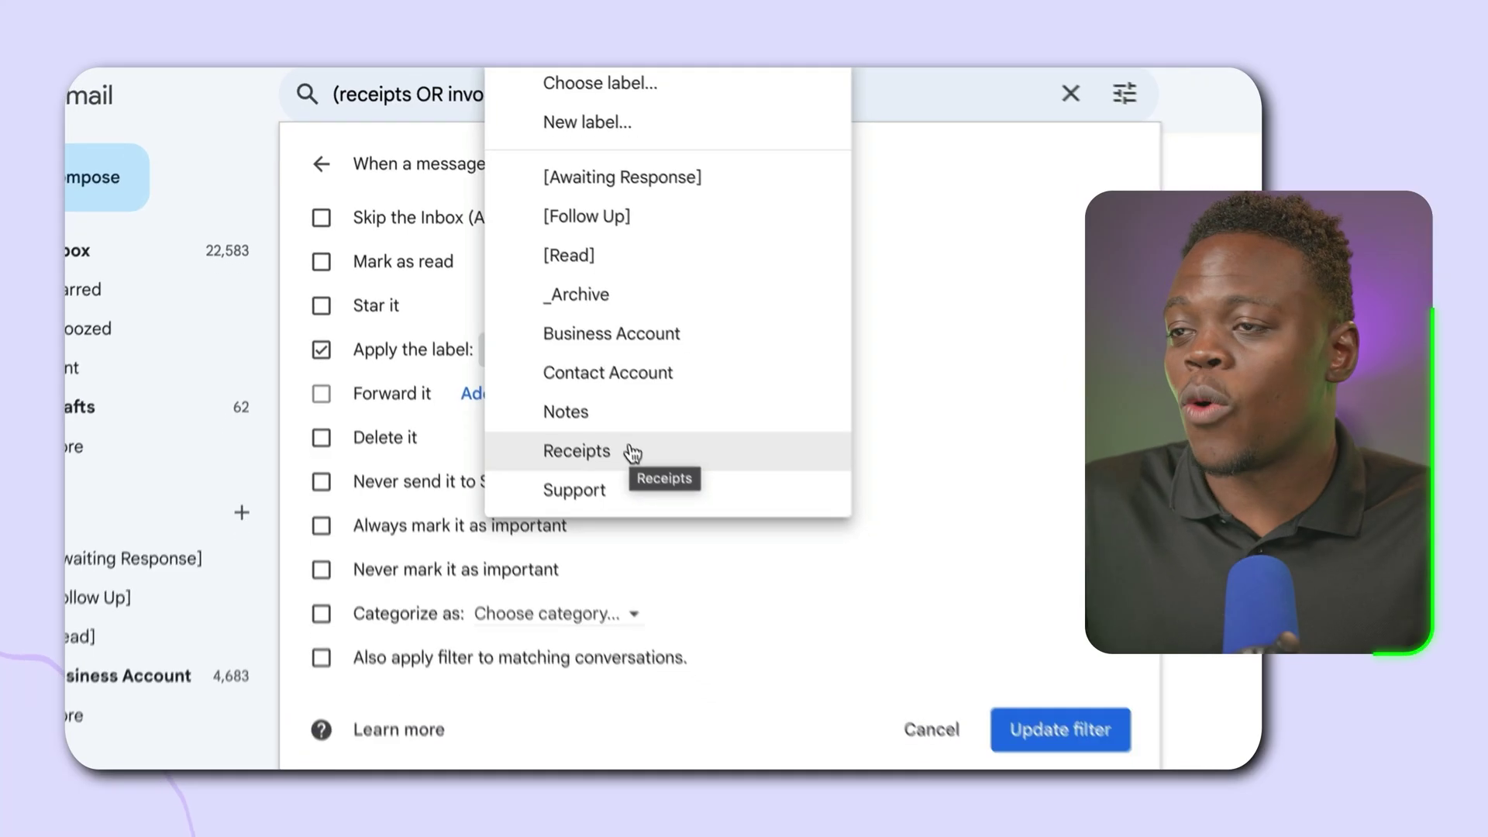
{"action": "left_click", "coordinate": [711, 707]}
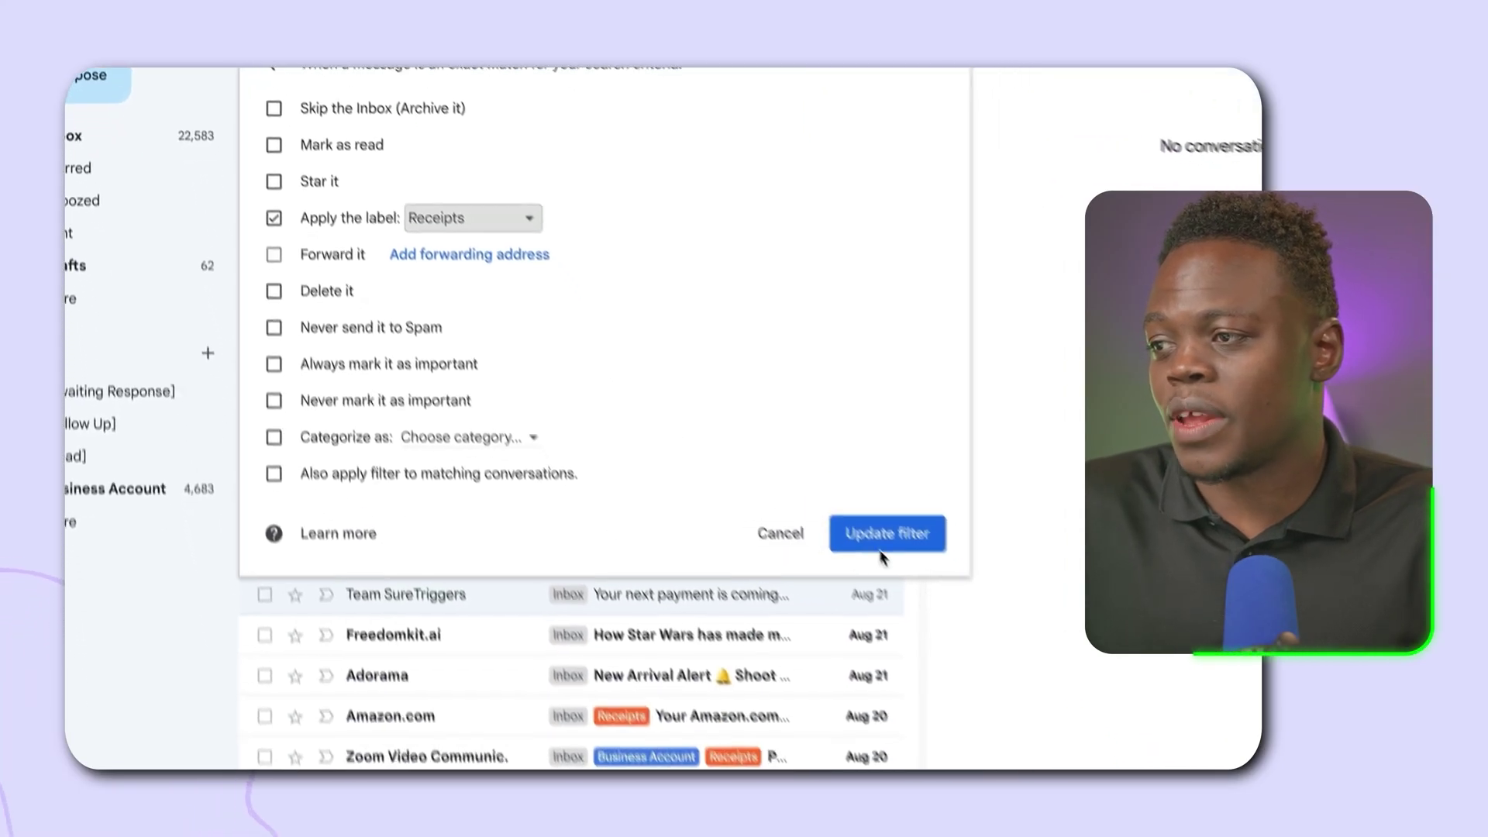
{"action": "left_click", "coordinate": [883, 536]}
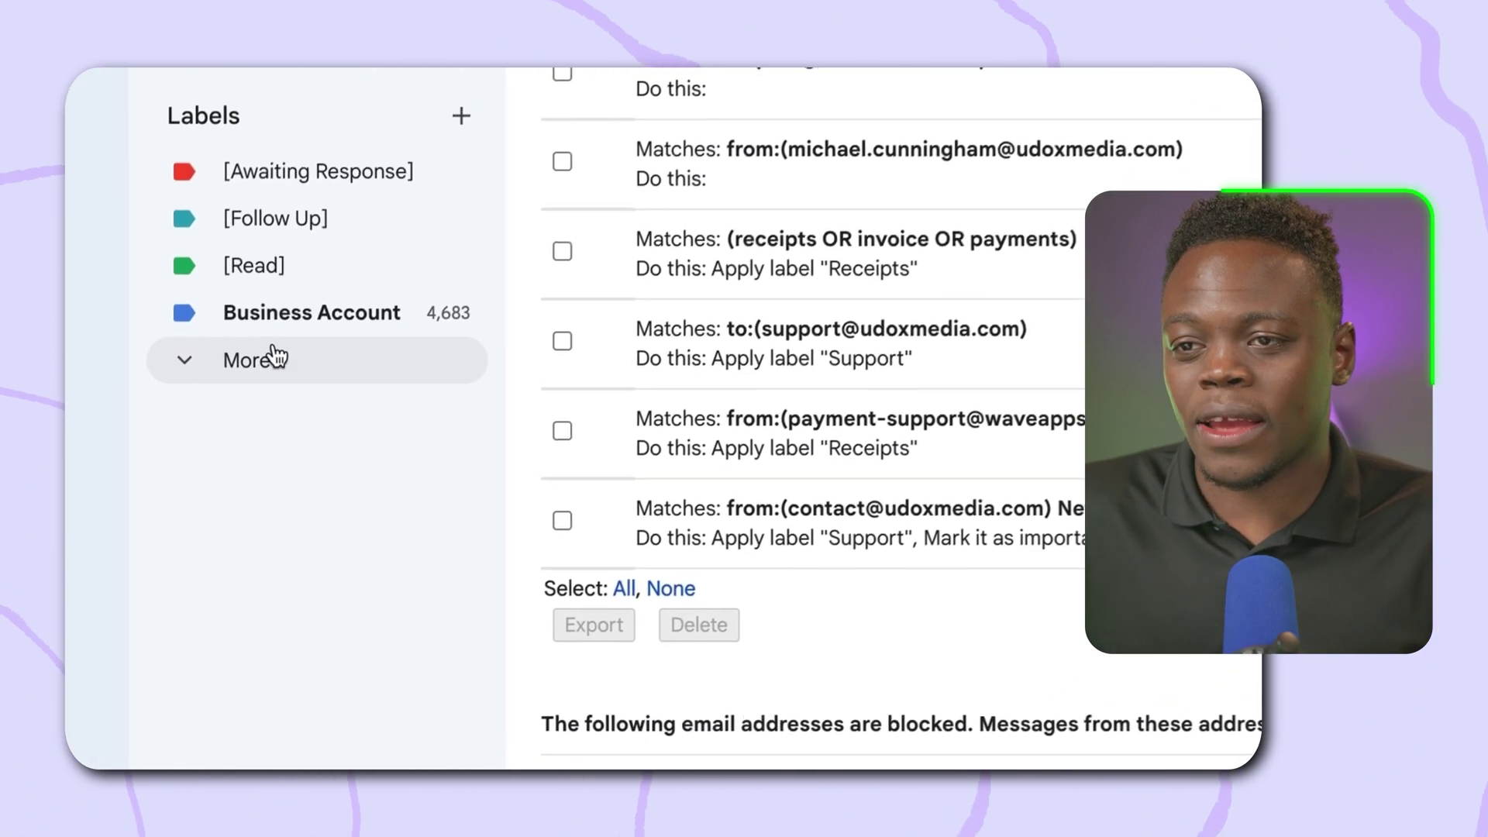
Open the Receipts label's emails, then replace the label:receipts search with 'date:'
{"action": "left_click", "coordinate": [273, 356]}
{"action": "left_click", "coordinate": [301, 548]}
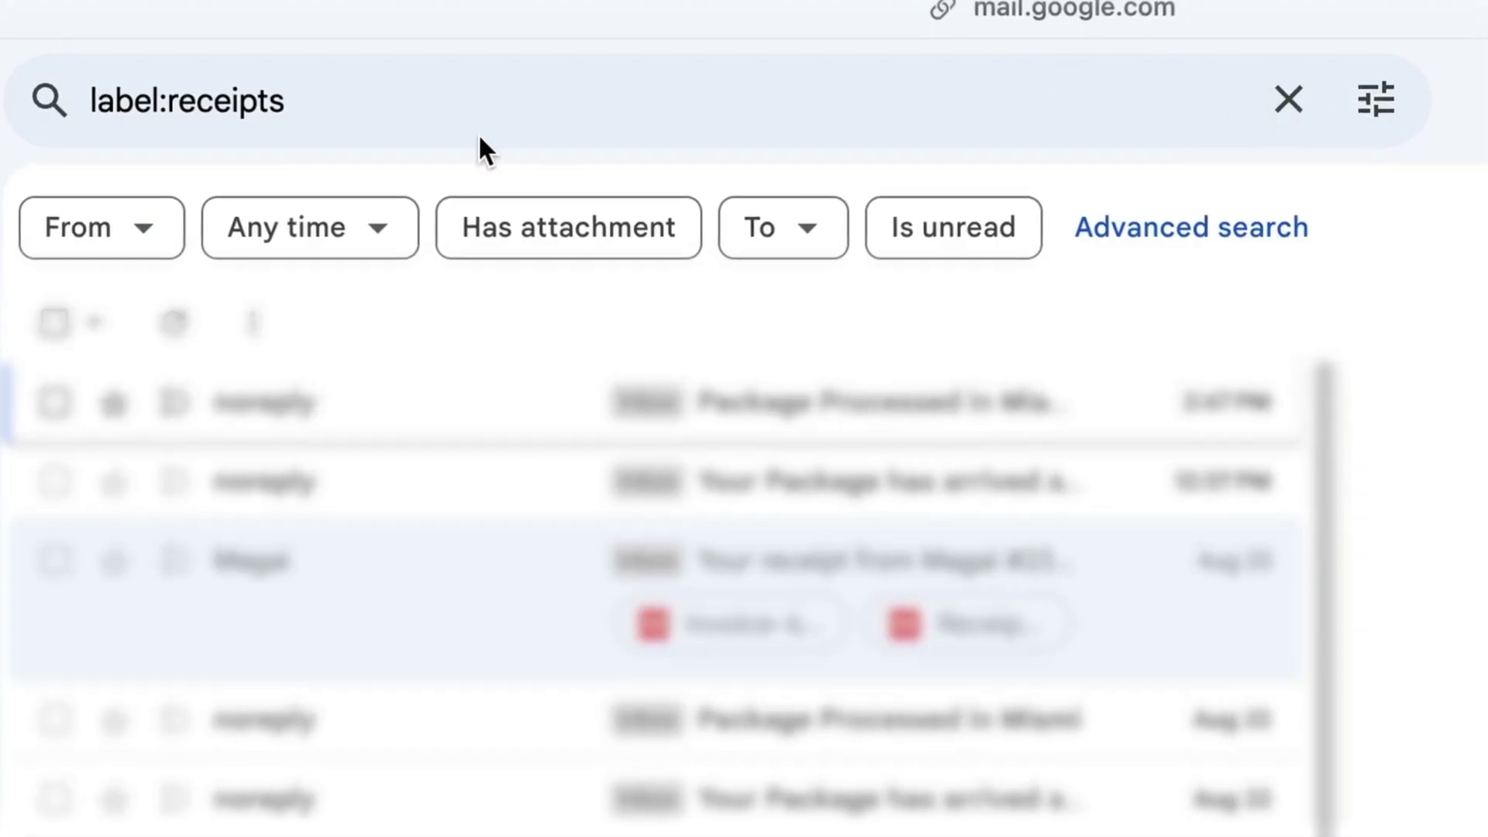
{"action": "left_click", "coordinate": [359, 97]}
{"action": "left_click_drag", "start_coordinate": [359, 96], "coordinate": [73, 100]}
{"action": "type", "text": "da"}
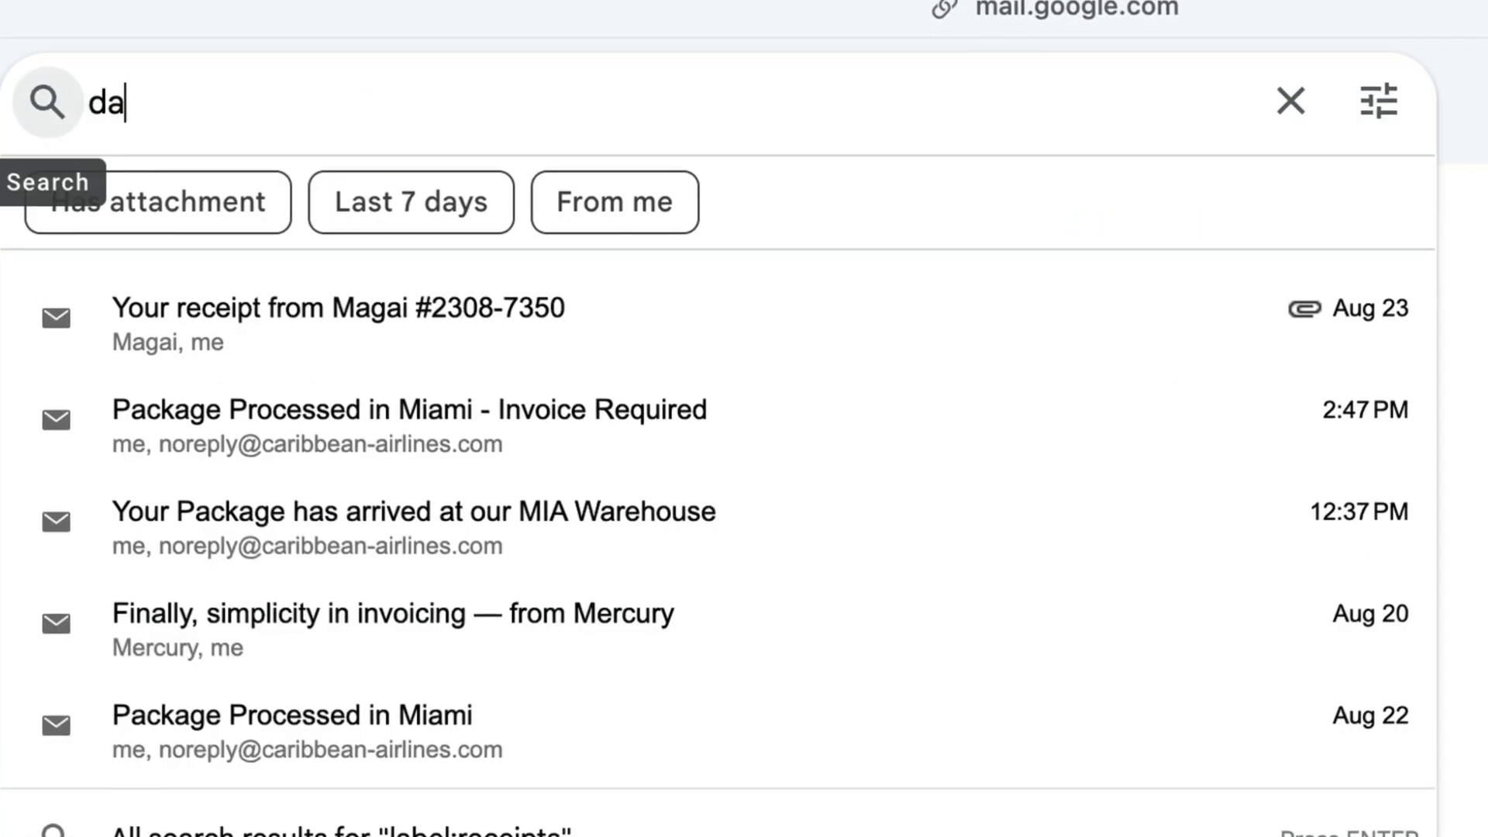
{"action": "type", "text": "te:"}
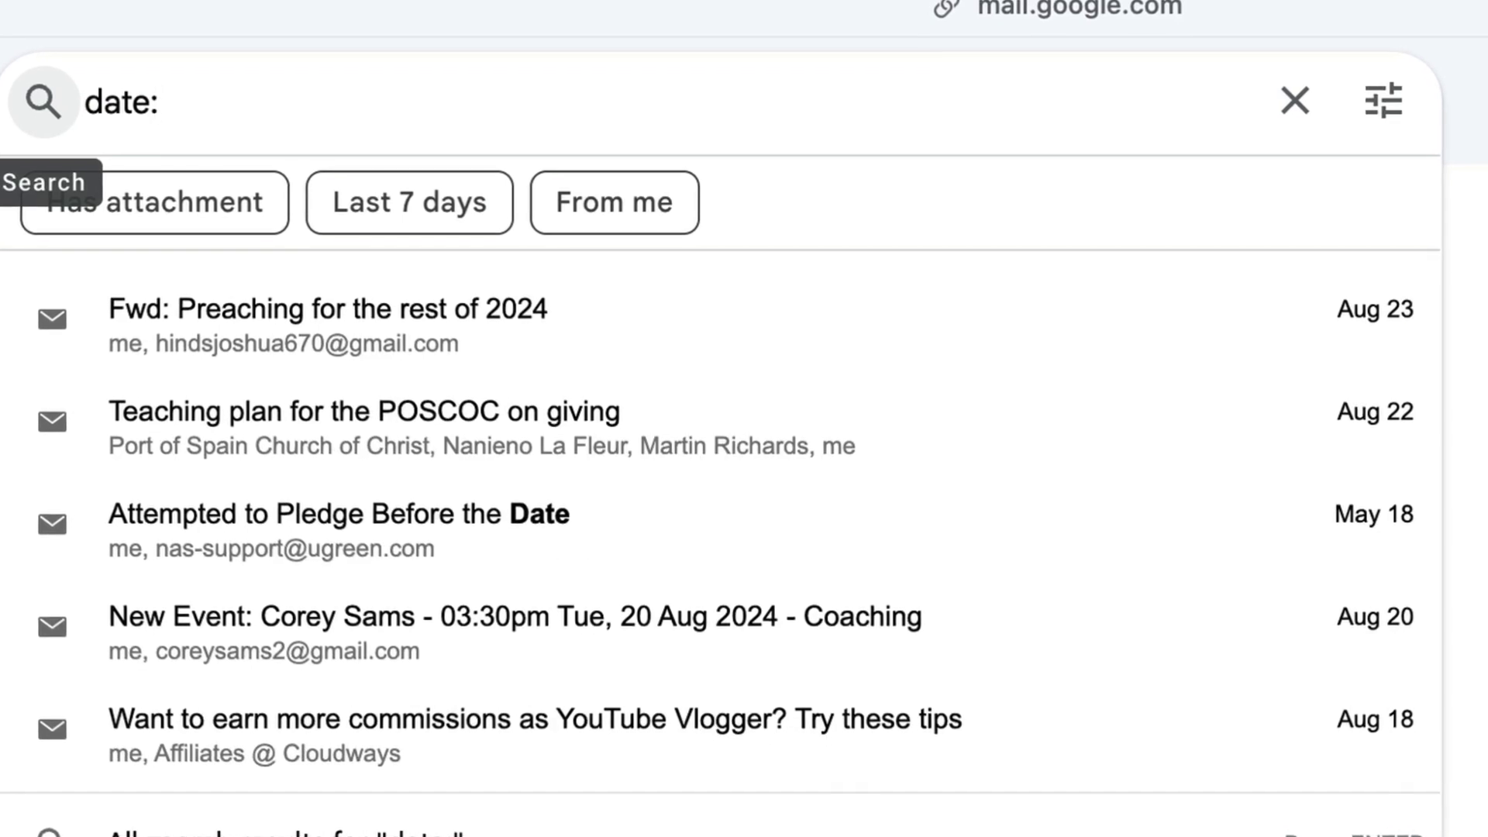